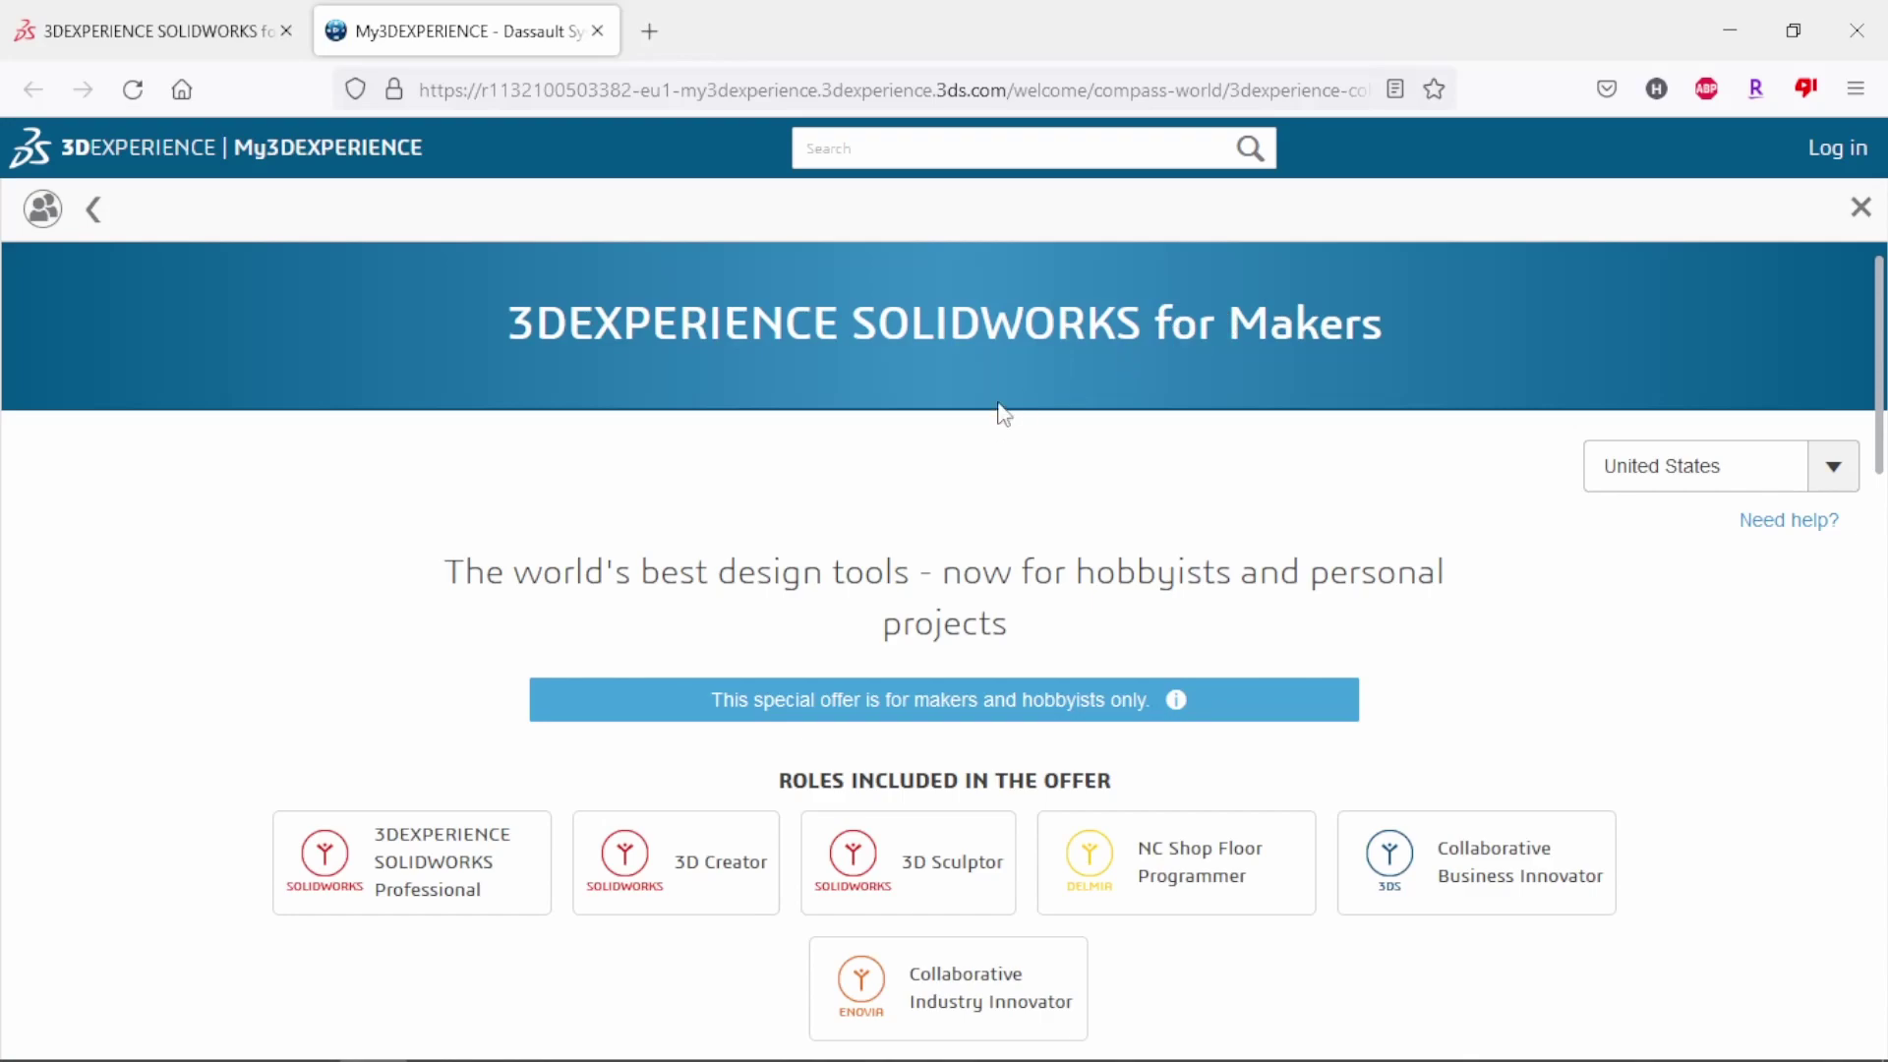
From the compass, launch SOLIDWORKS Connected under the 3DEXPERIENCE SOLIDWORKS Professional role
scroll(999, 408, down, 5)
scroll(1135, 636, down, 1)
scroll(1141, 649, down, 1)
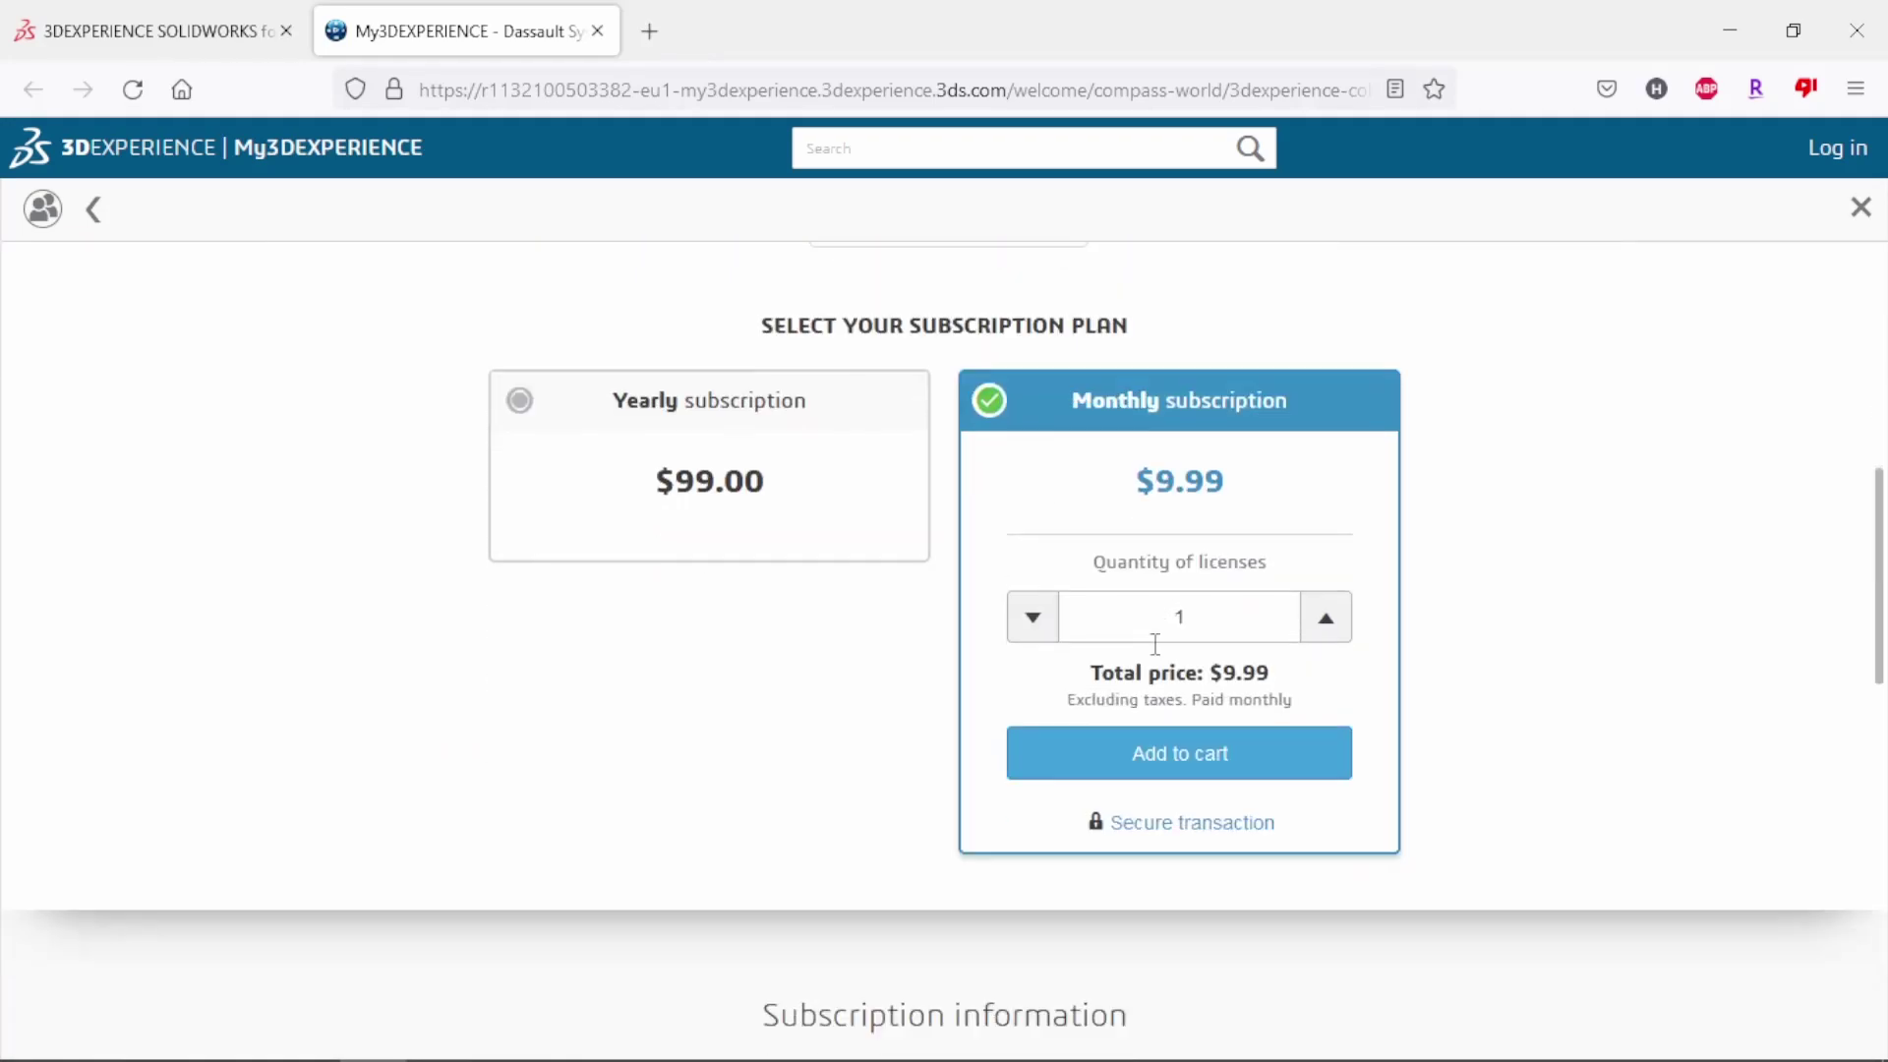
scroll(1146, 657, down, 1)
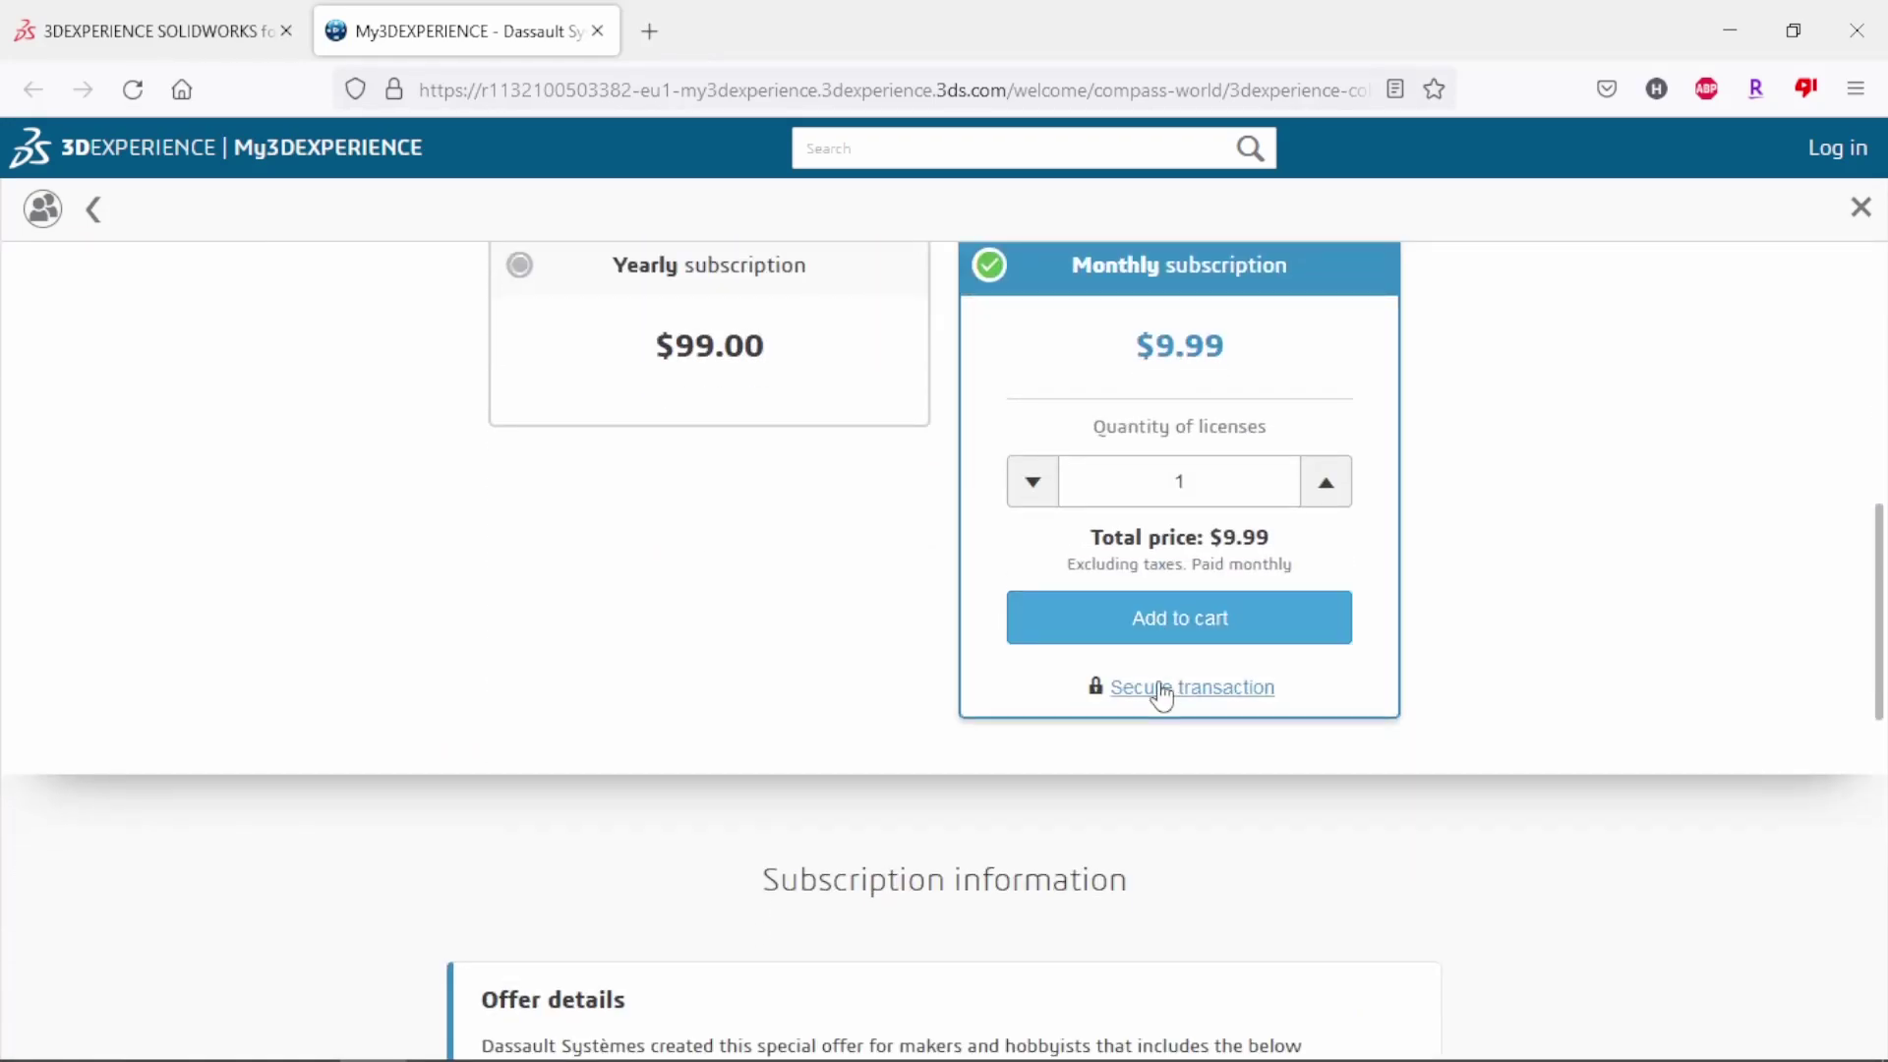
scroll(1160, 695, down, 1)
scroll(1160, 695, down, 2)
scroll(1162, 693, down, 2)
scroll(1163, 691, down, 2)
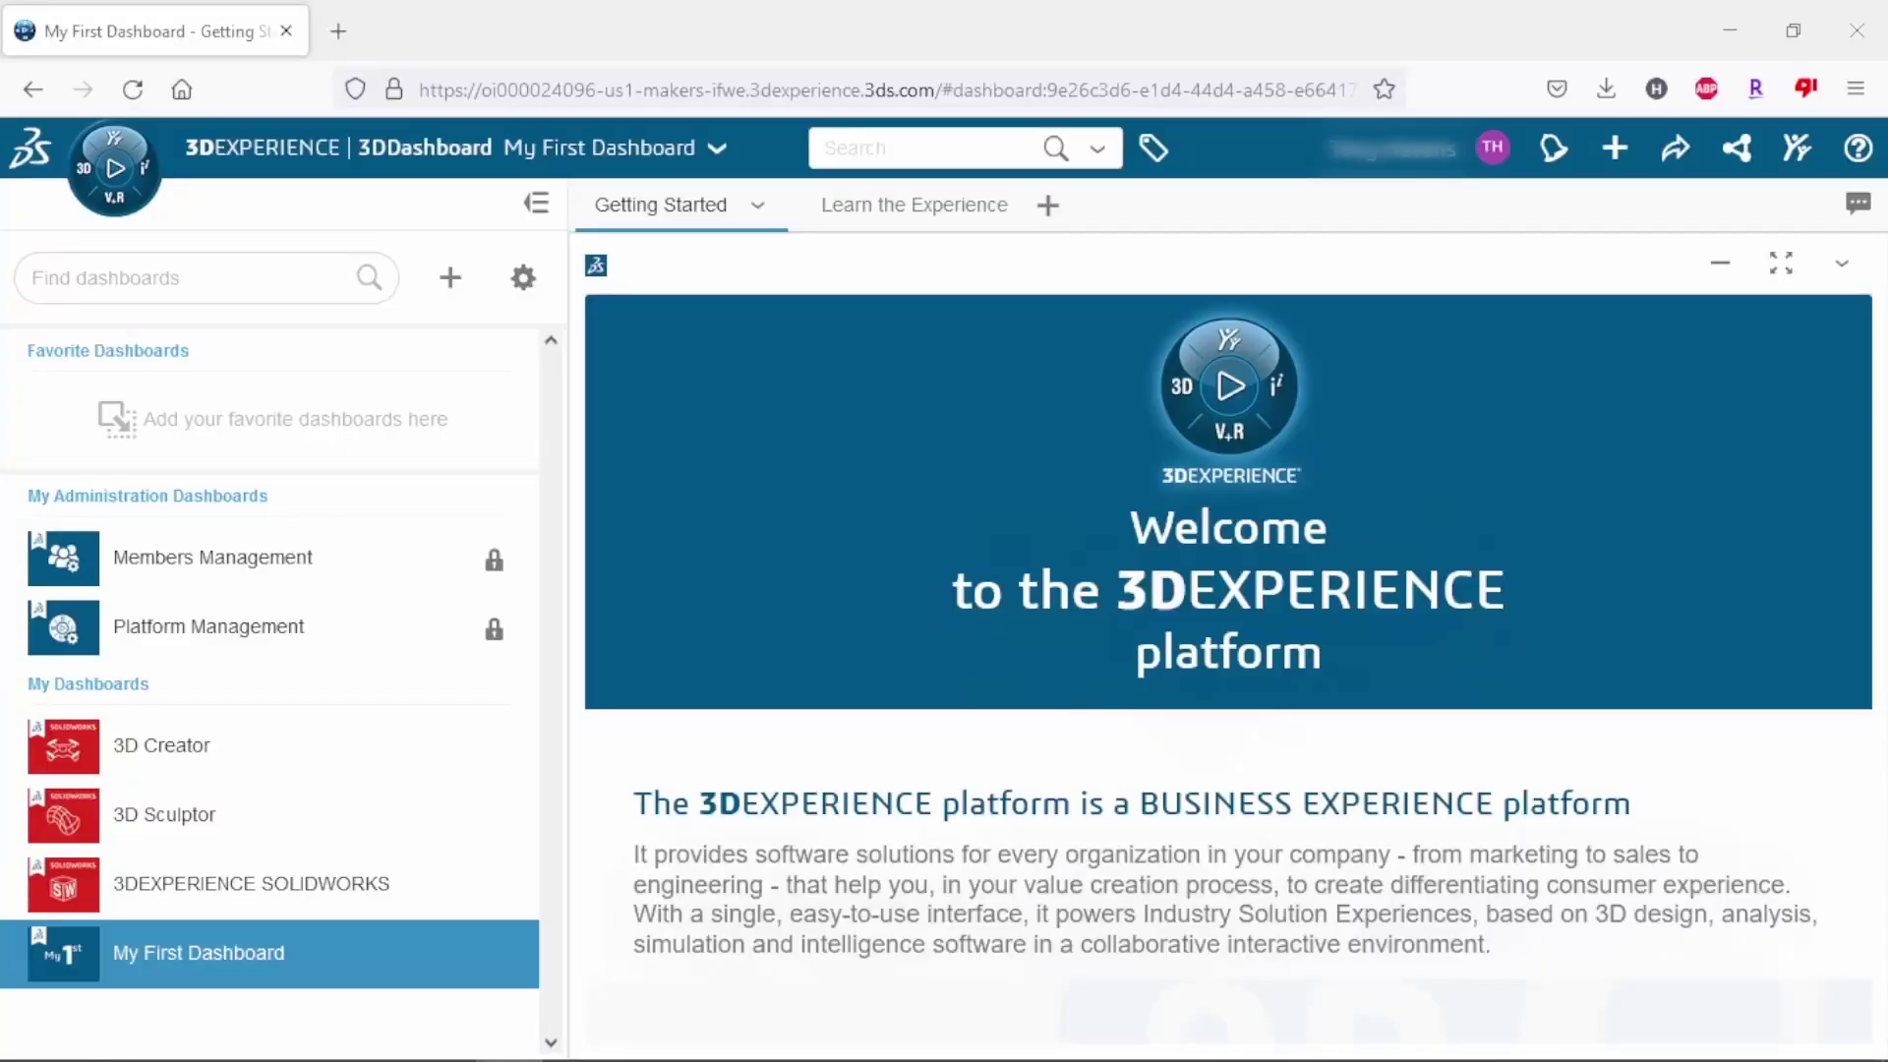
click(115, 180)
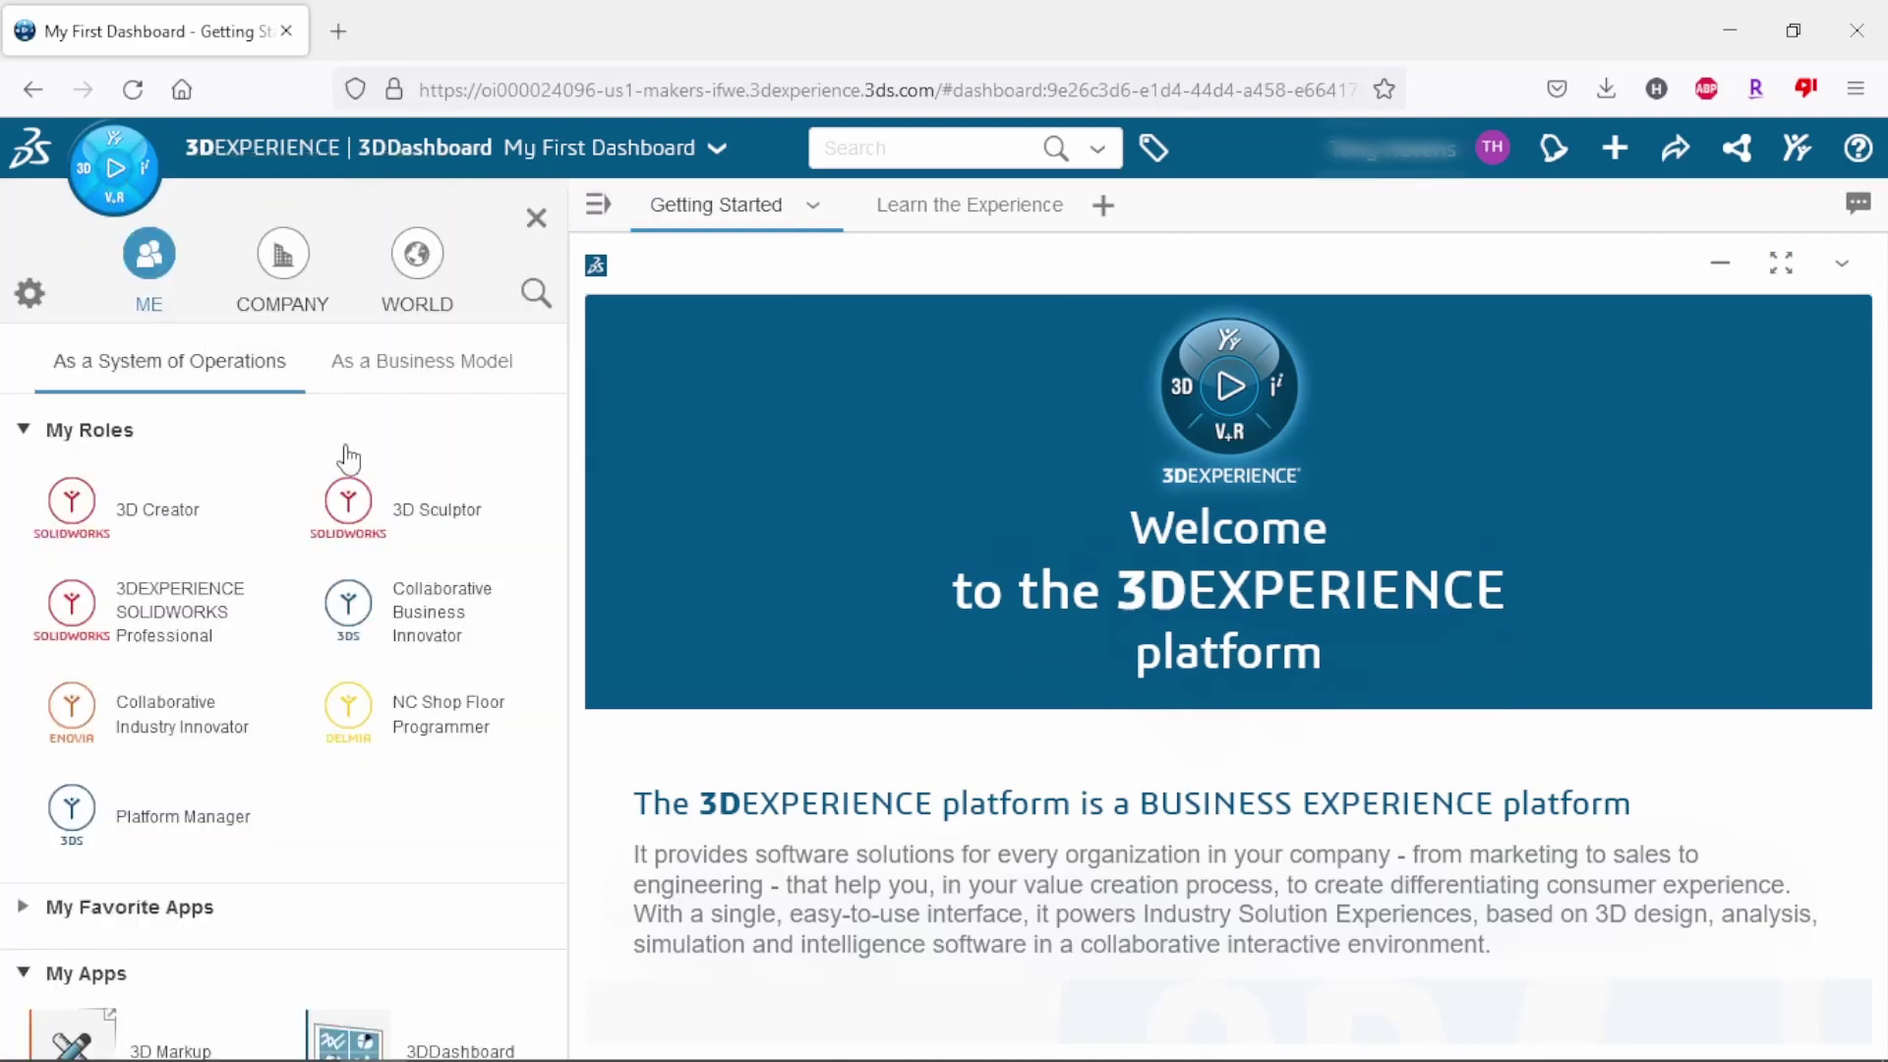
click(161, 620)
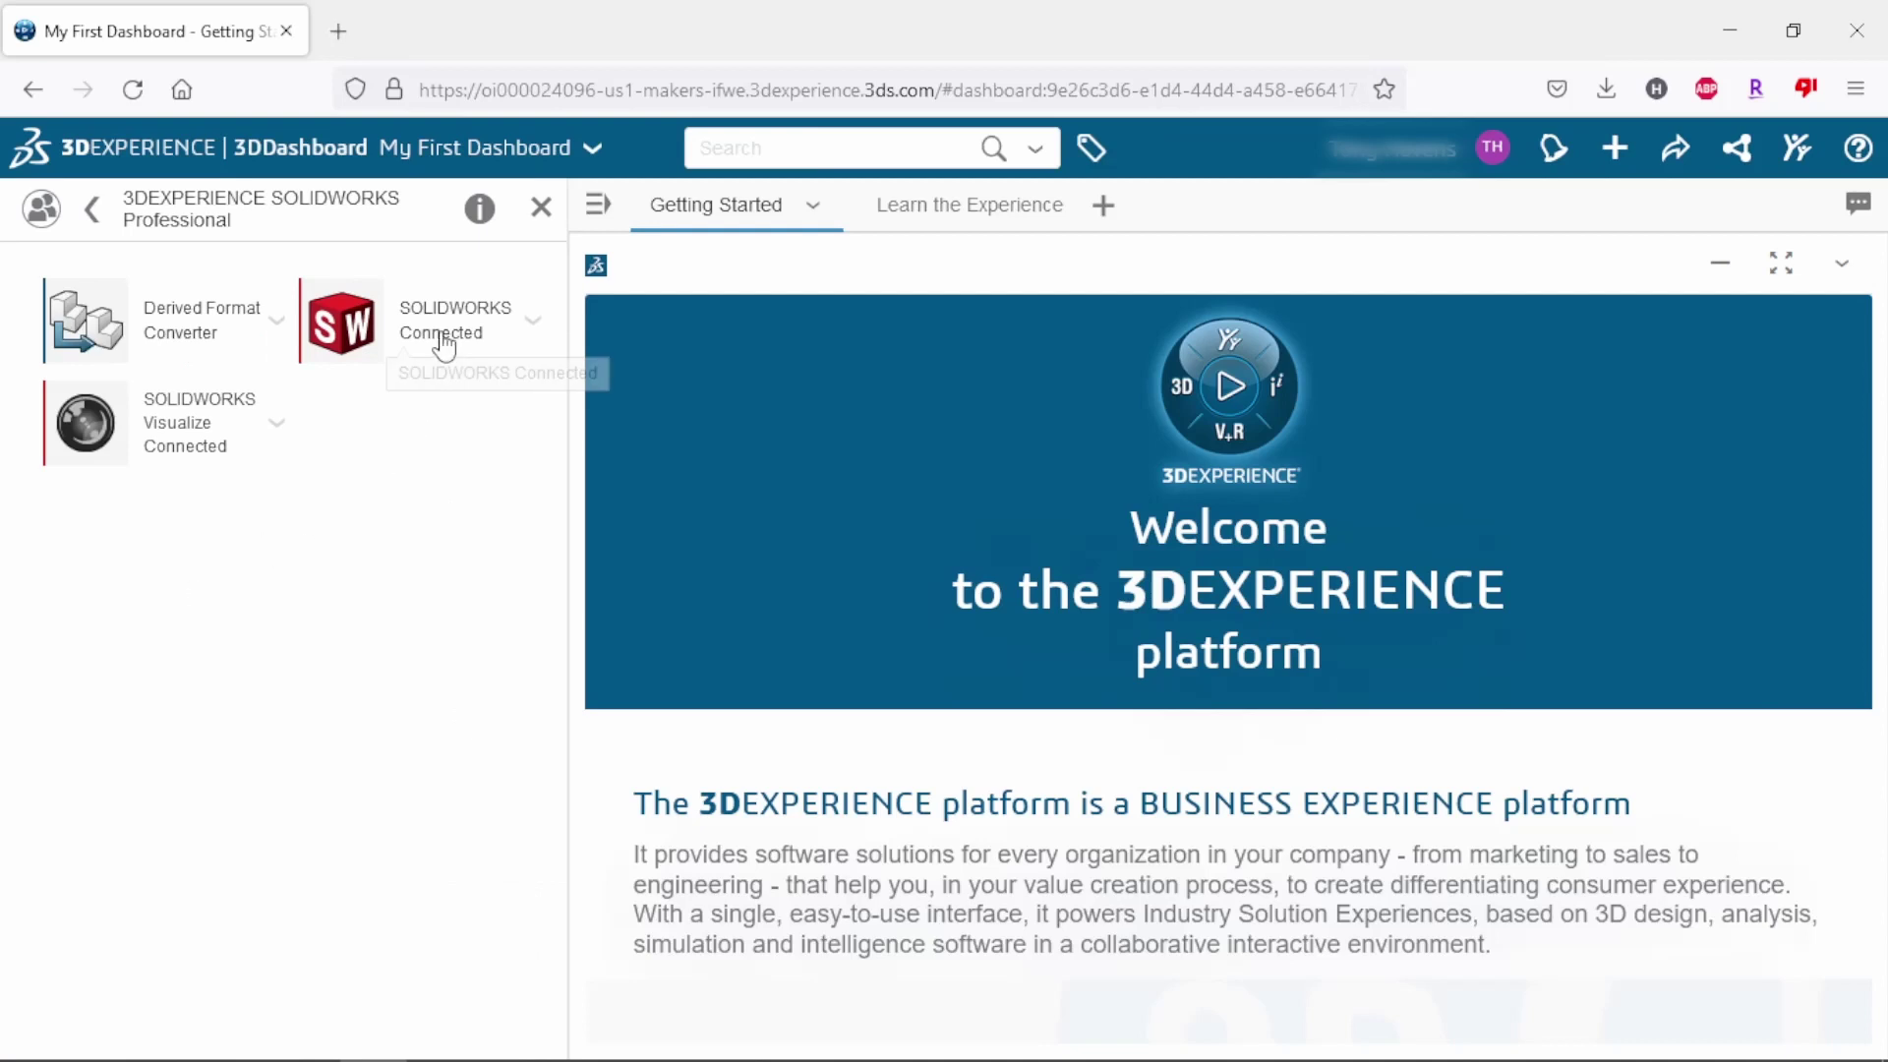
click(532, 331)
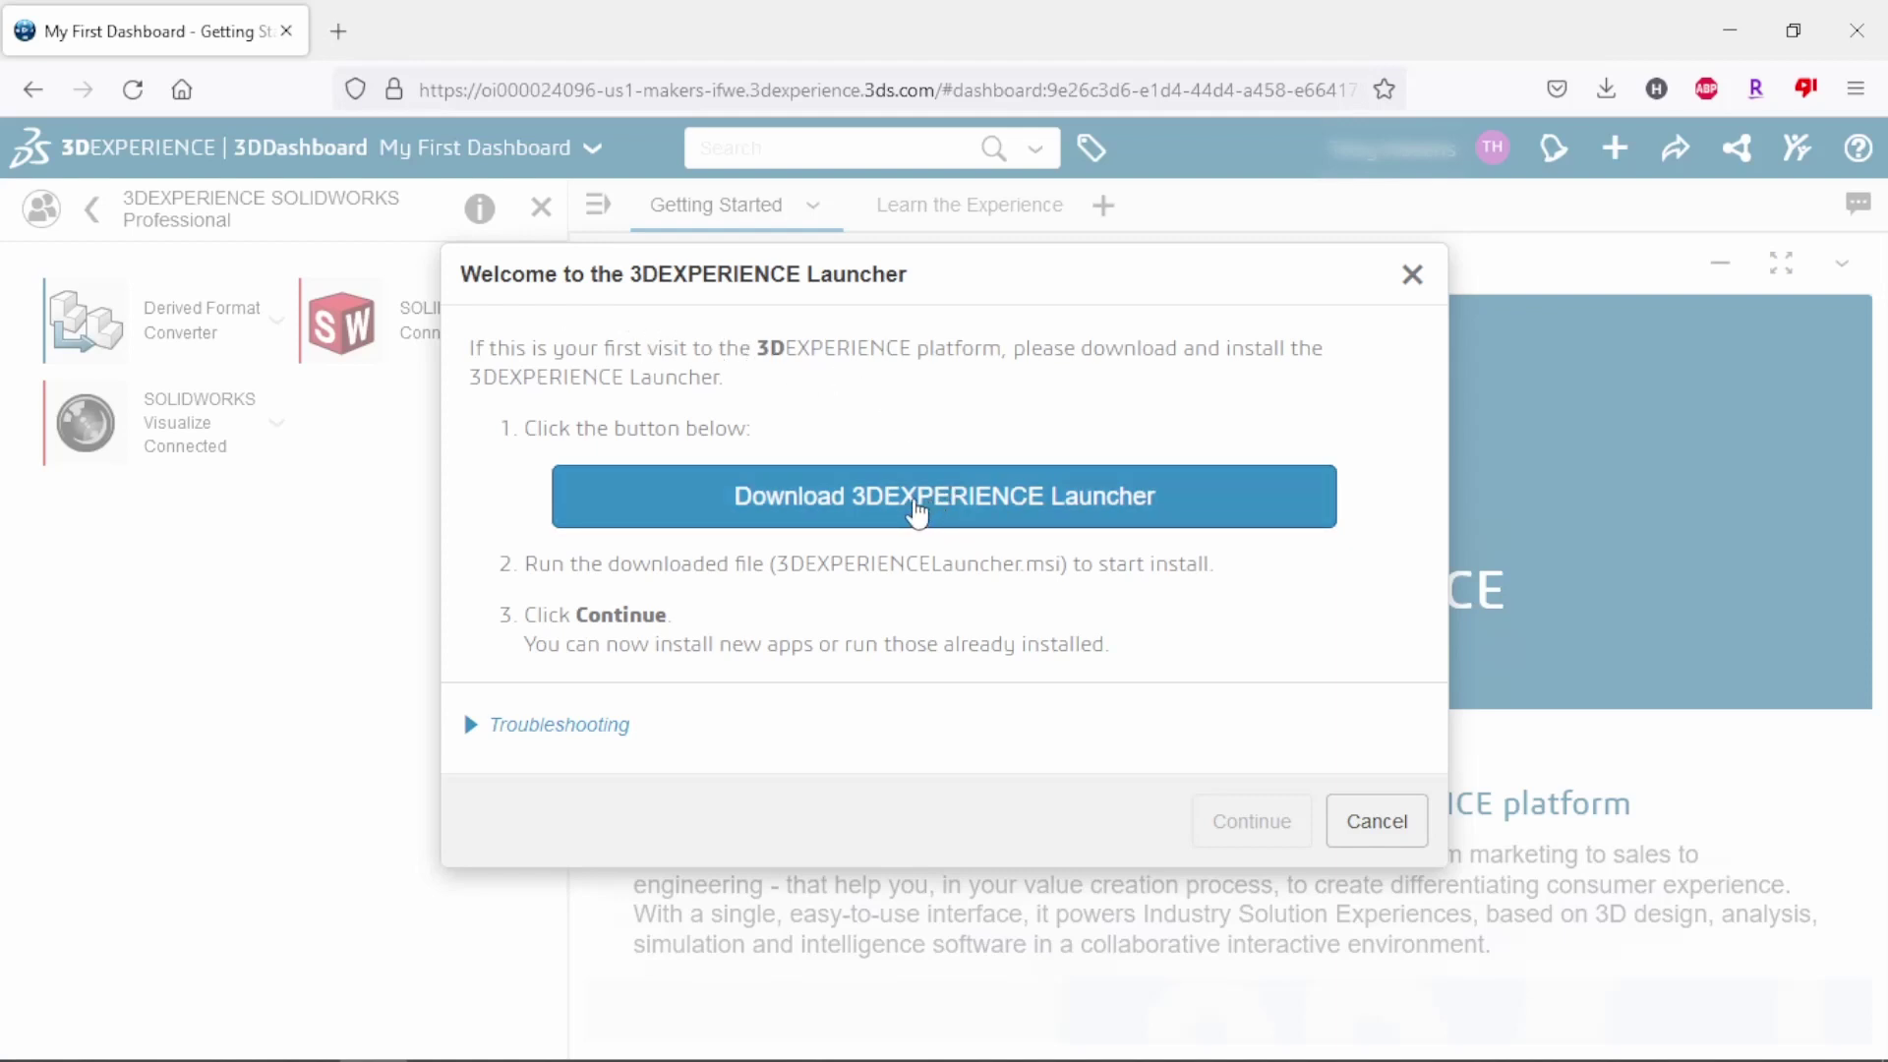
Download and install the 3DEXPERIENCE Launcher .msi into the default folder, then continue
click(917, 511)
click(1242, 162)
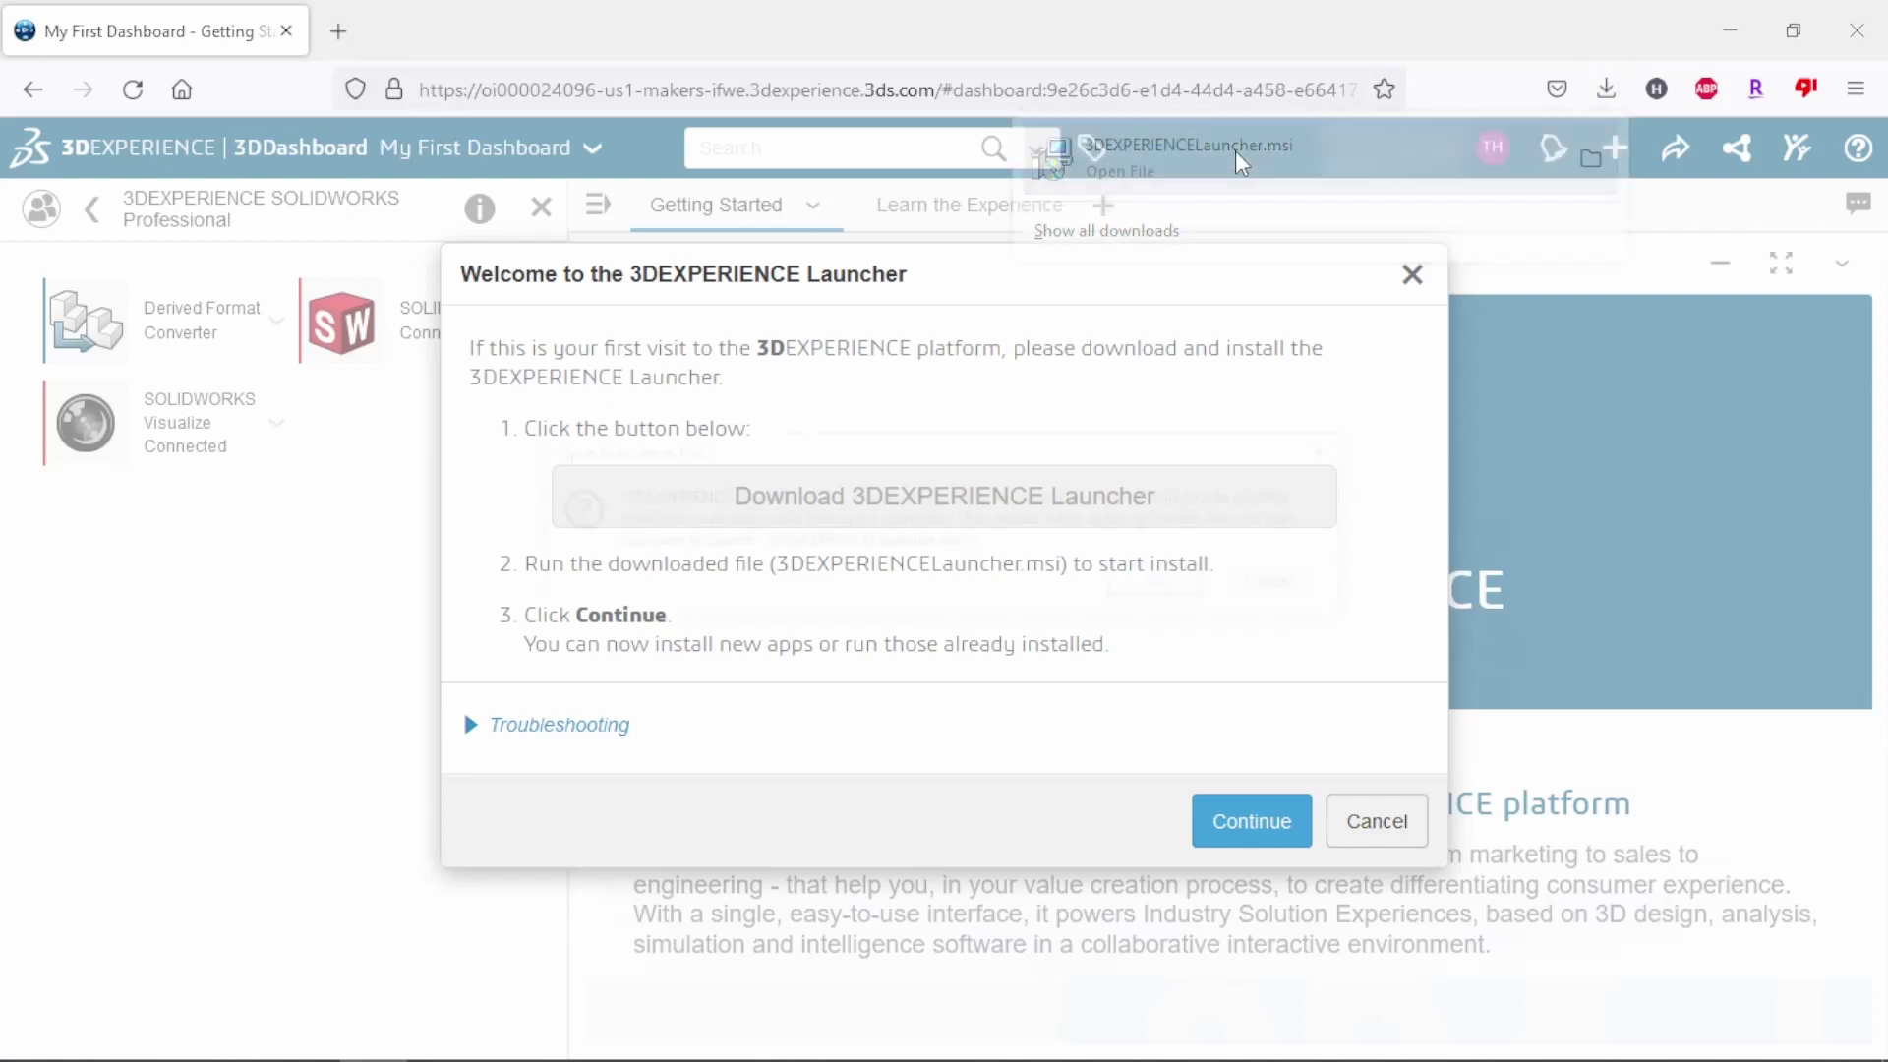
click(1158, 588)
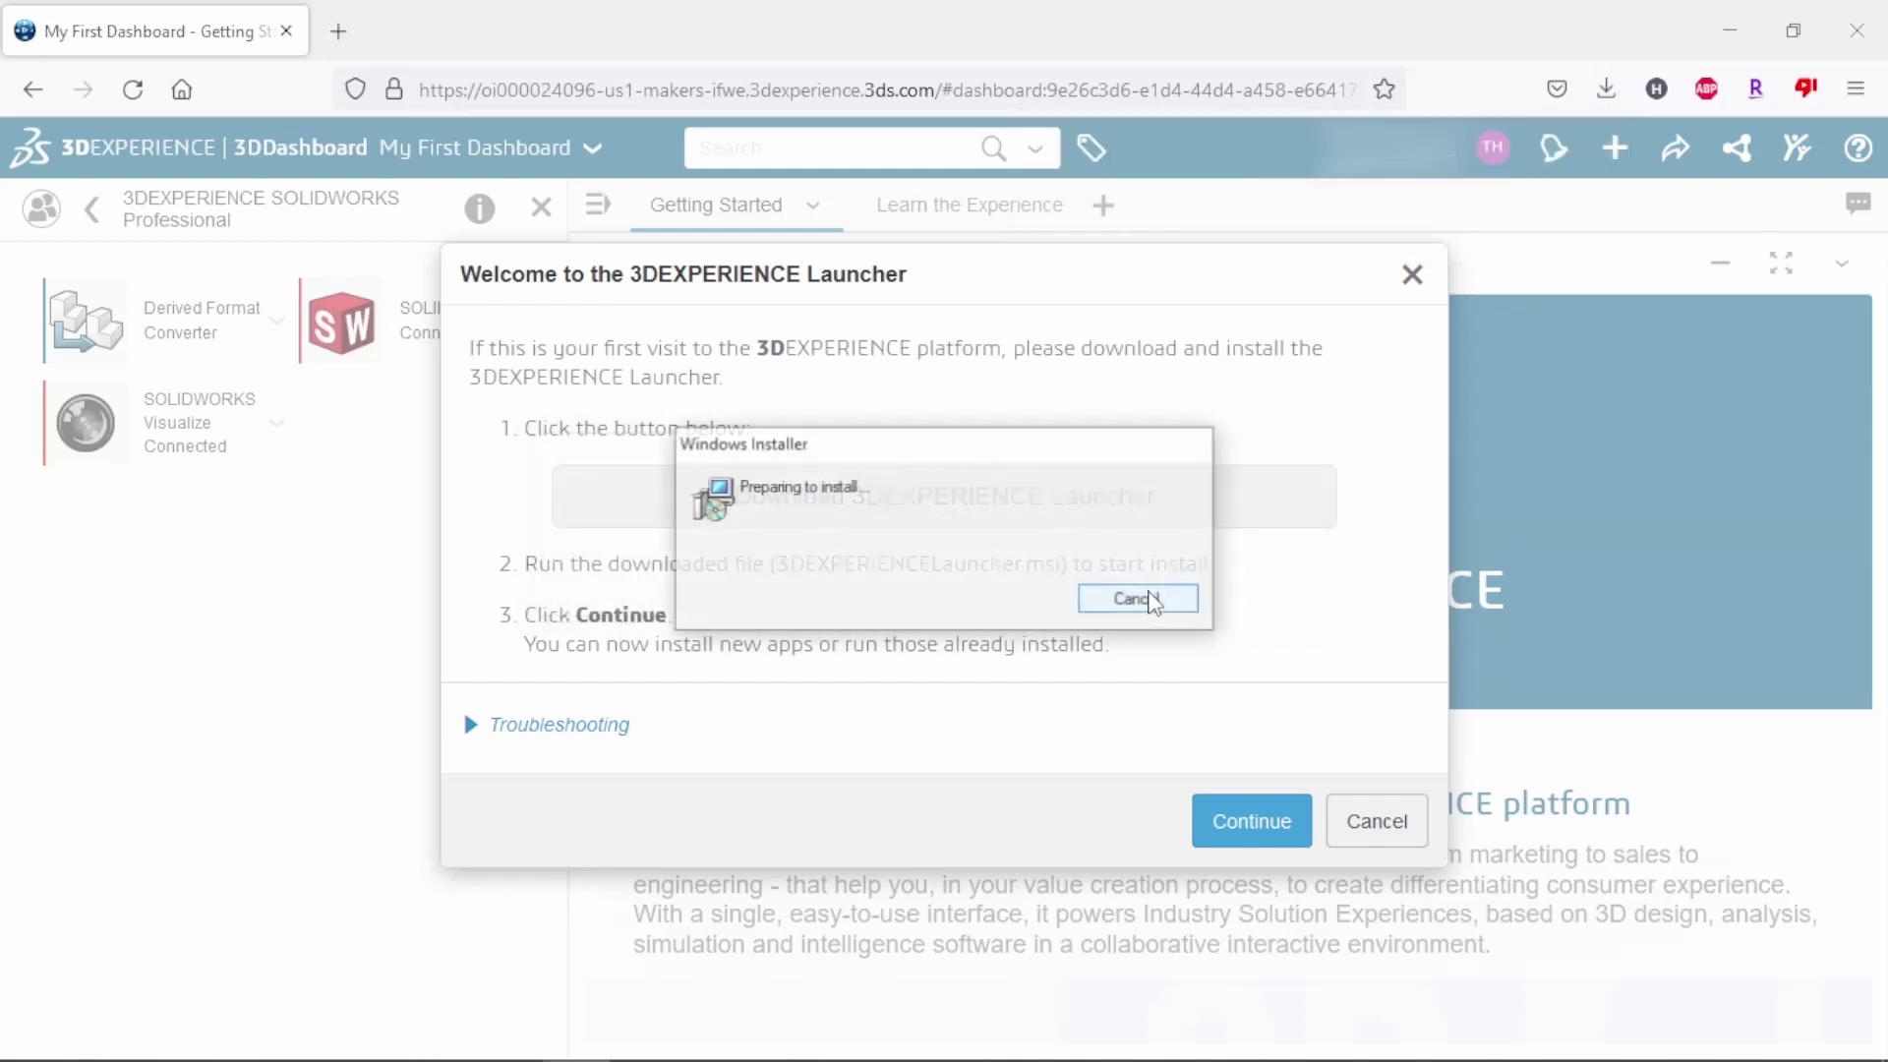
click(1092, 763)
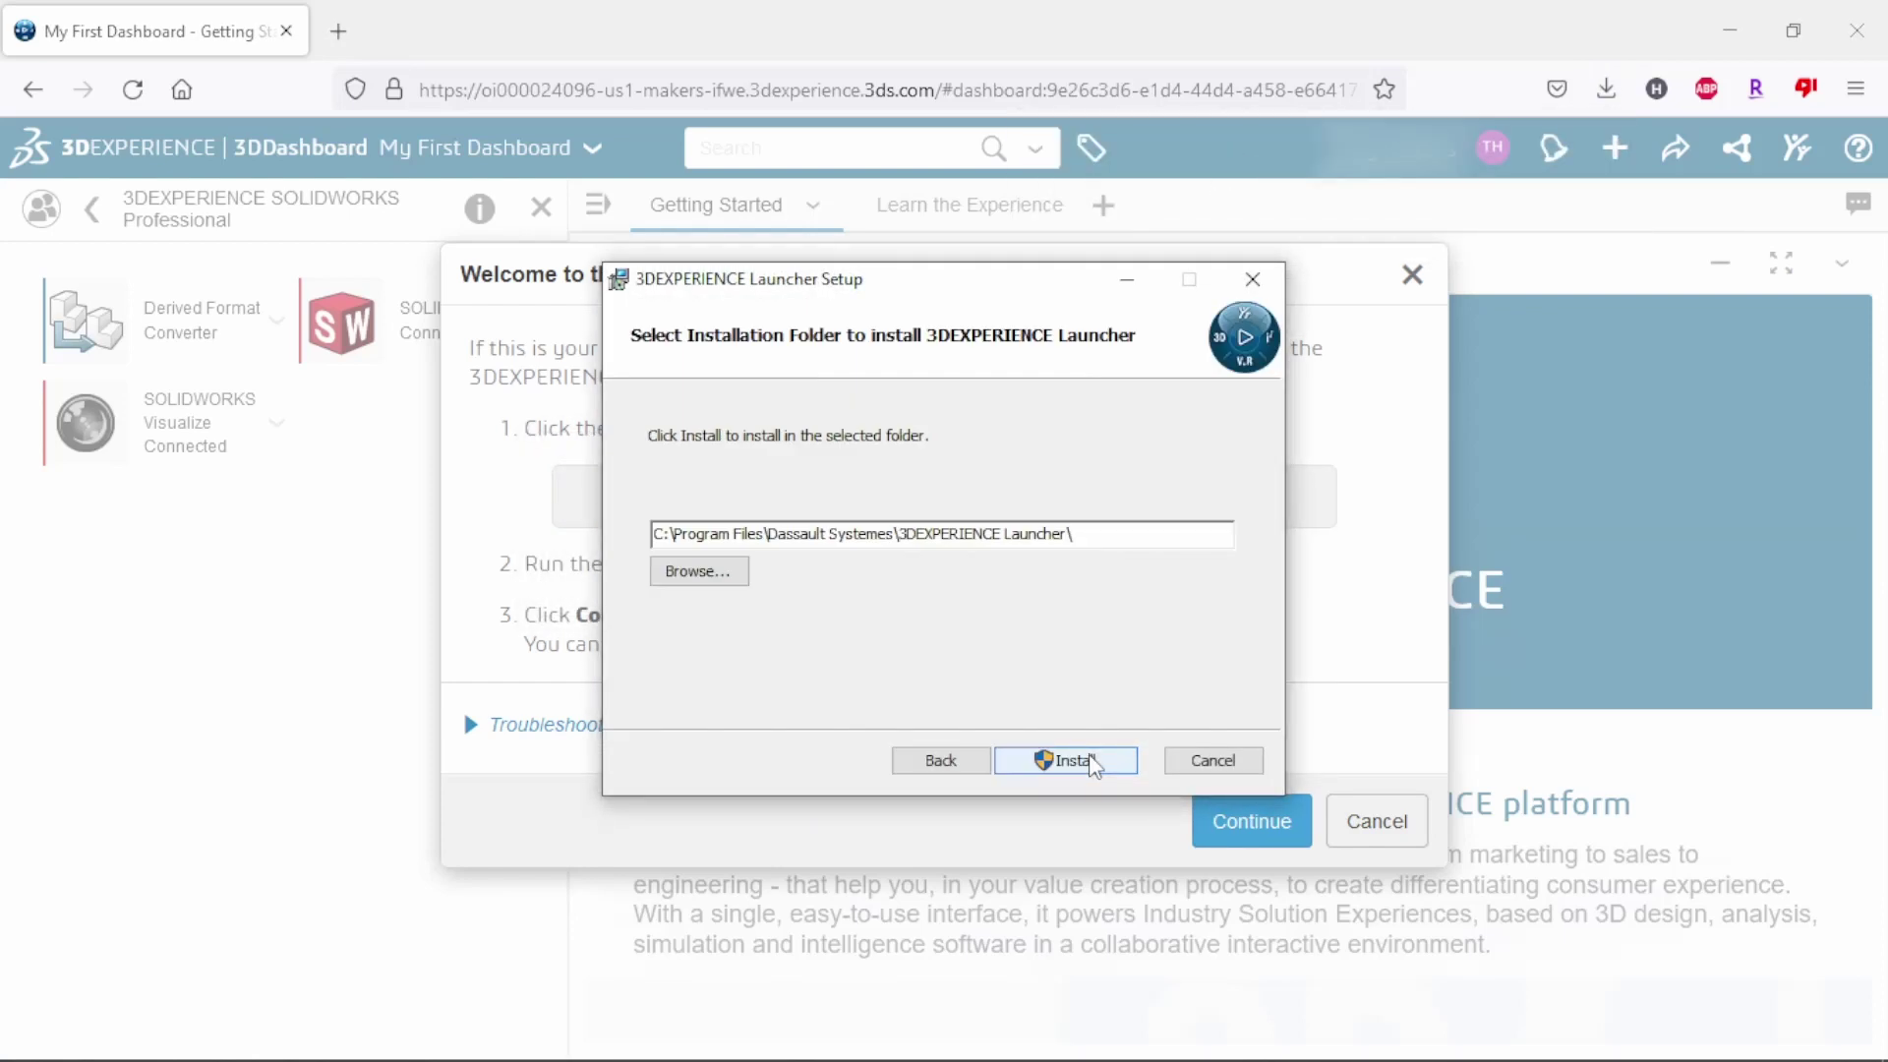
click(1095, 762)
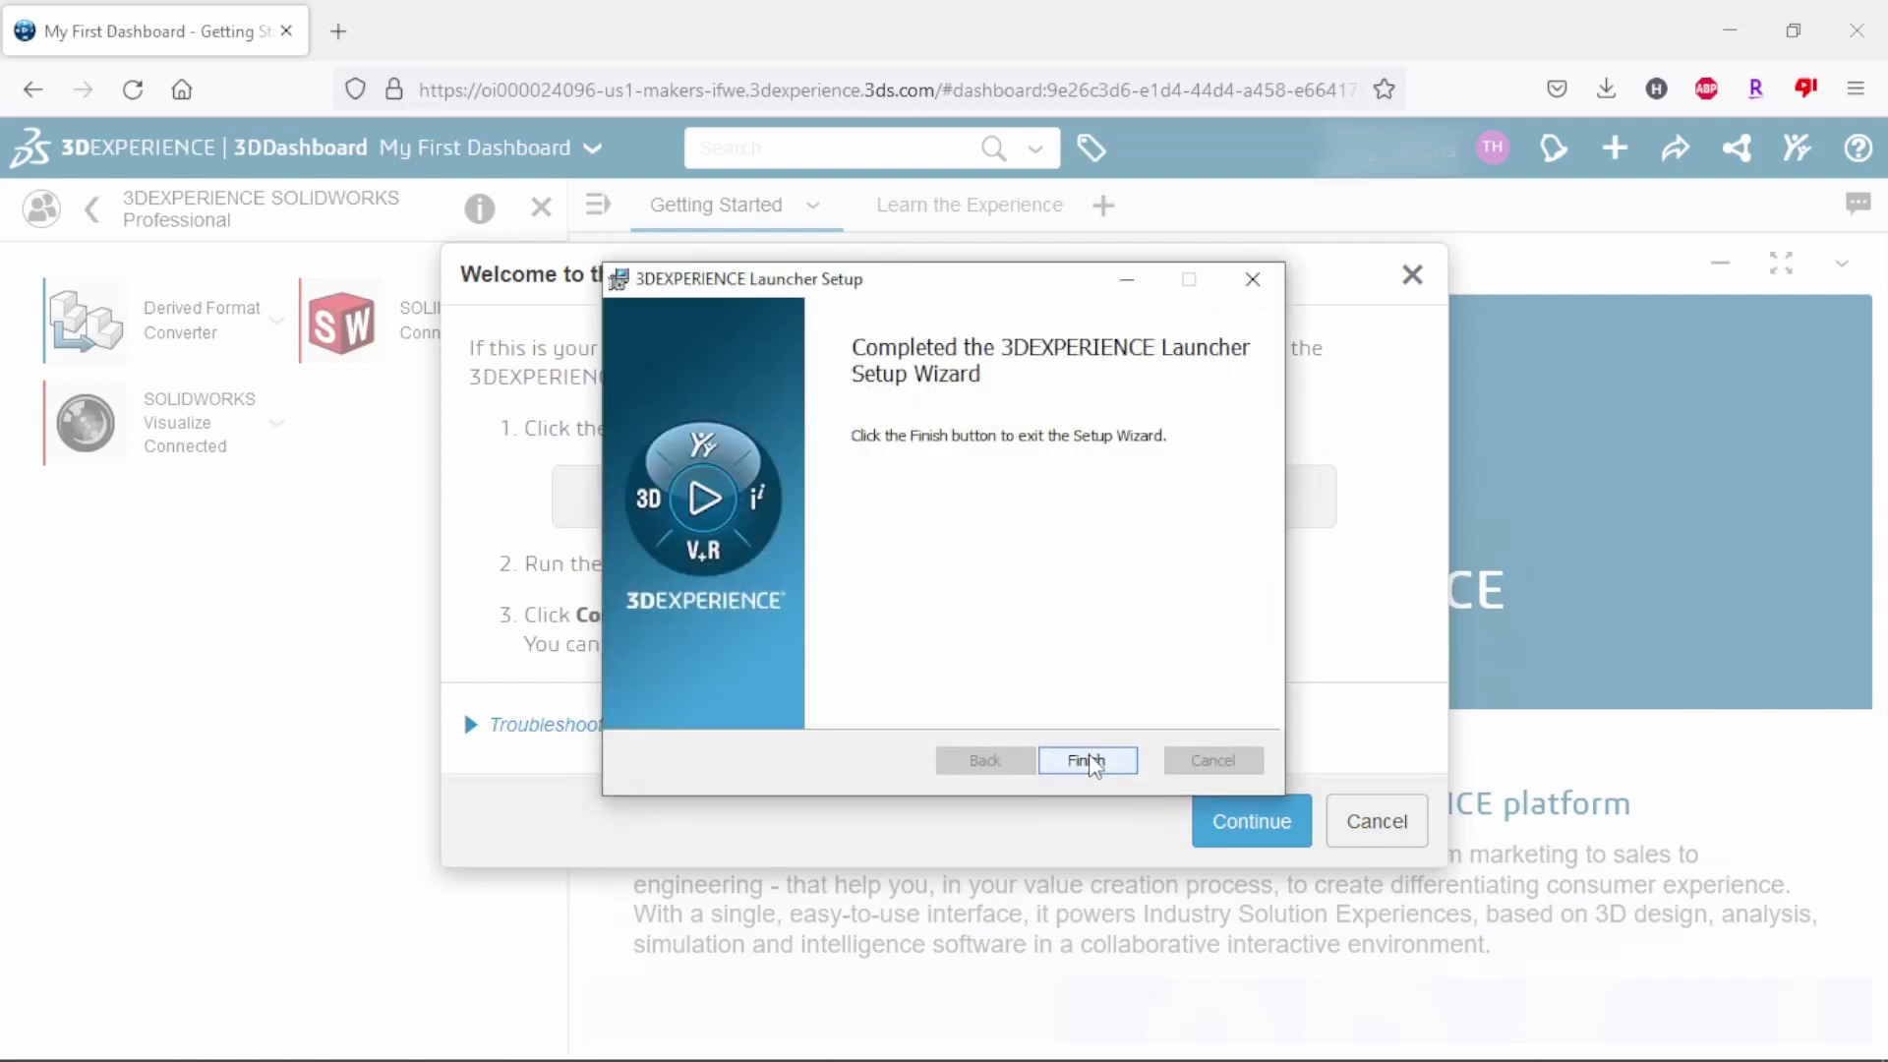
click(1088, 761)
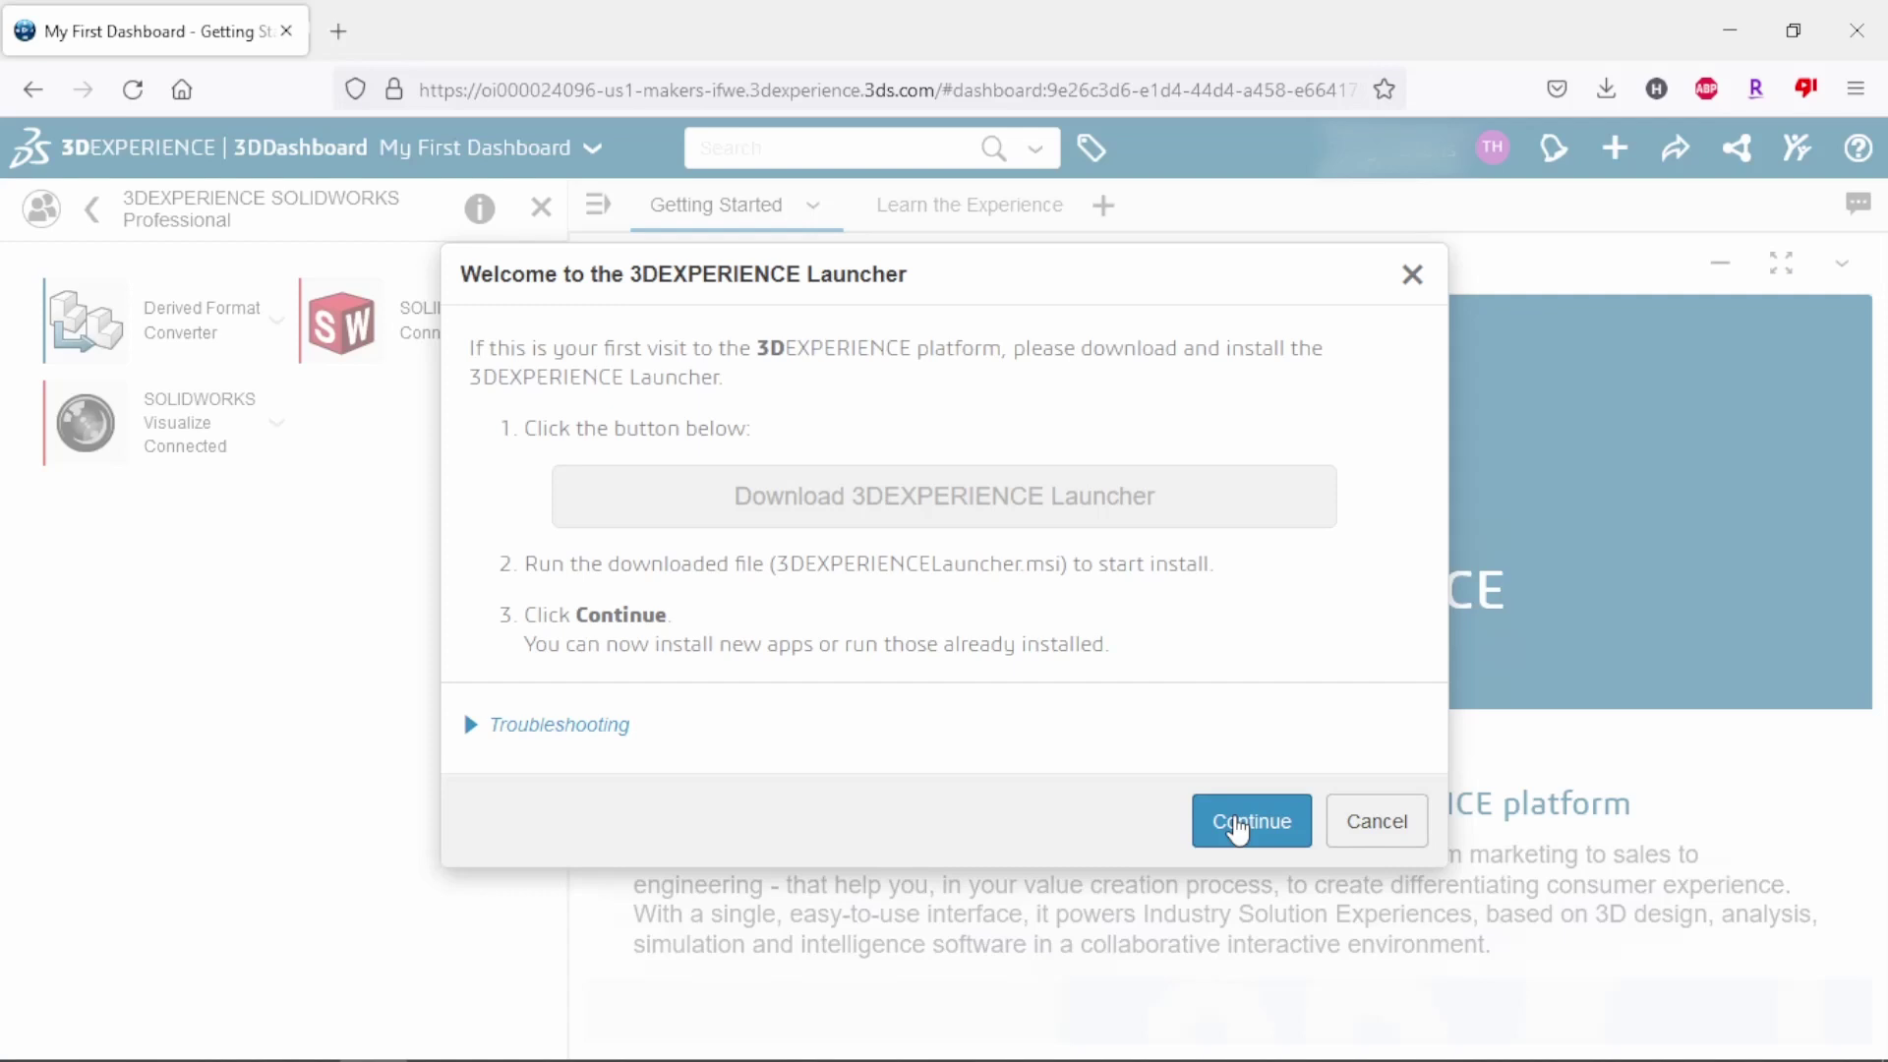
click(1237, 826)
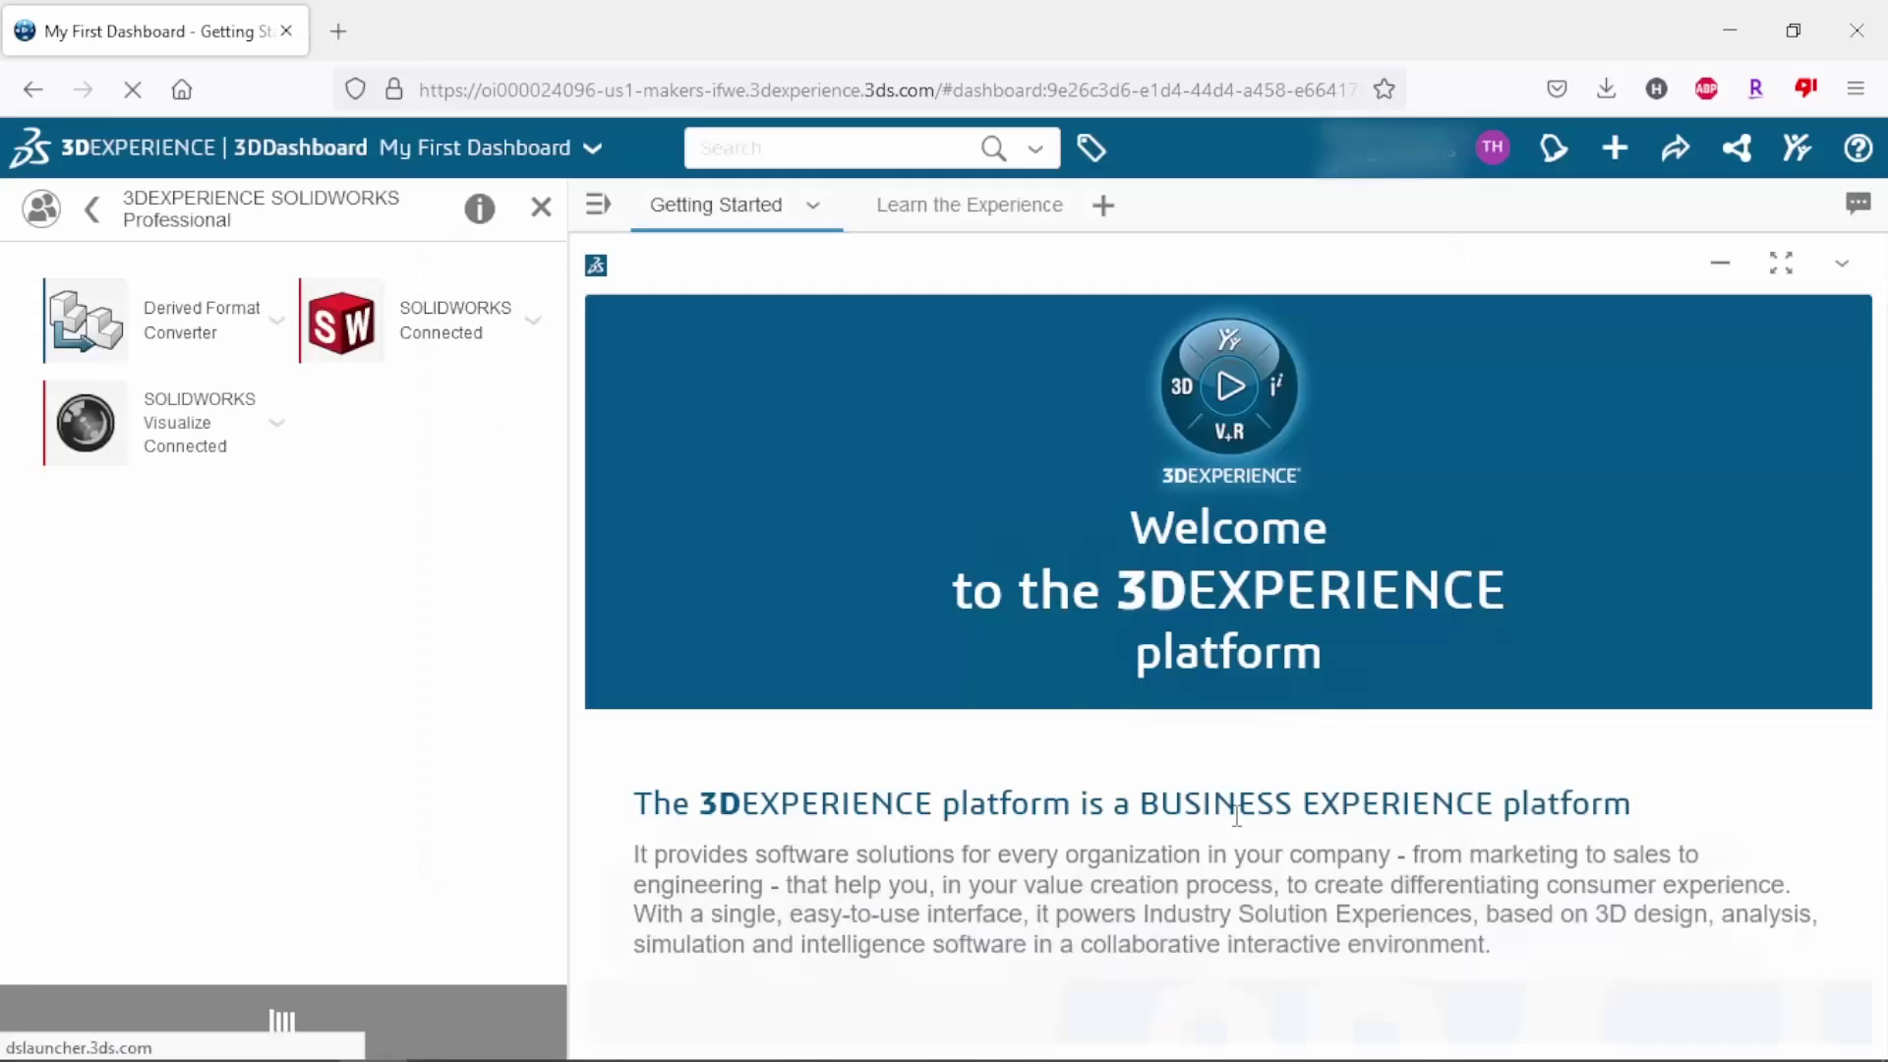
Install SOLIDWORKS Connected via Install Now, choosing all roles that contain it
click(534, 322)
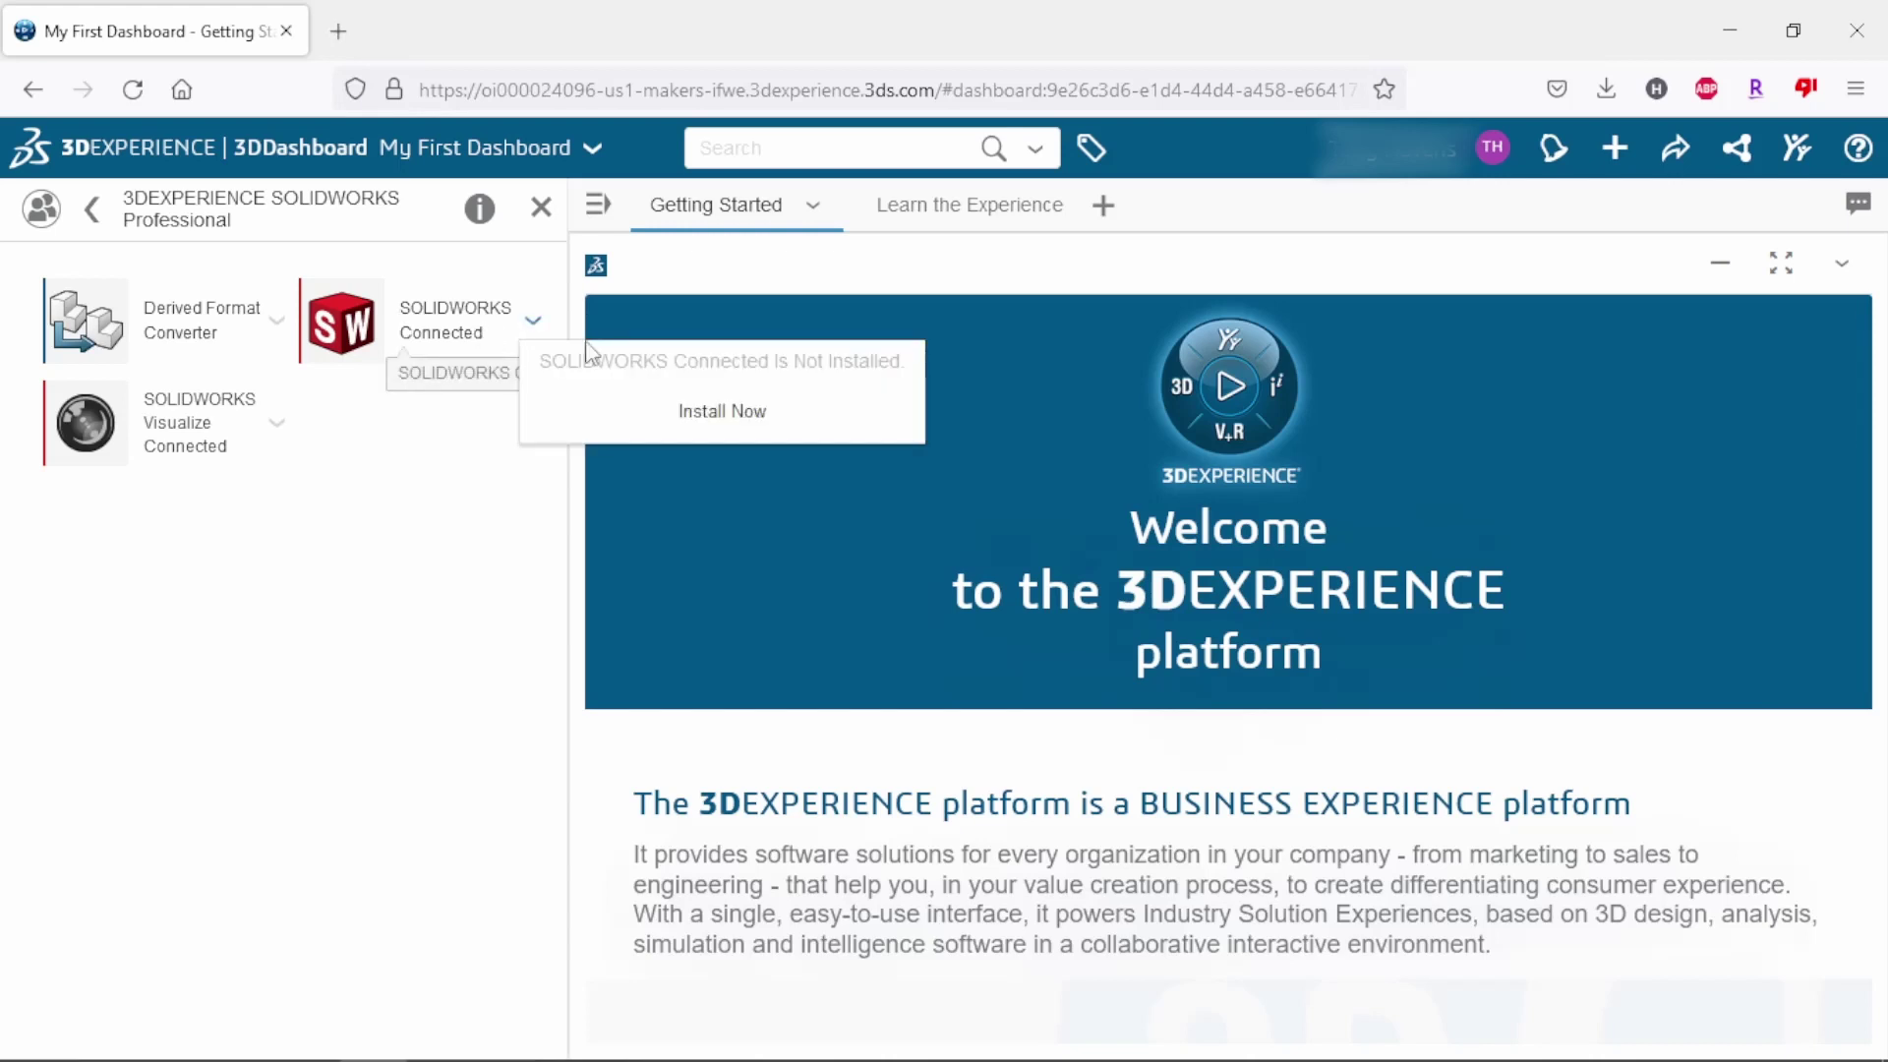
click(713, 418)
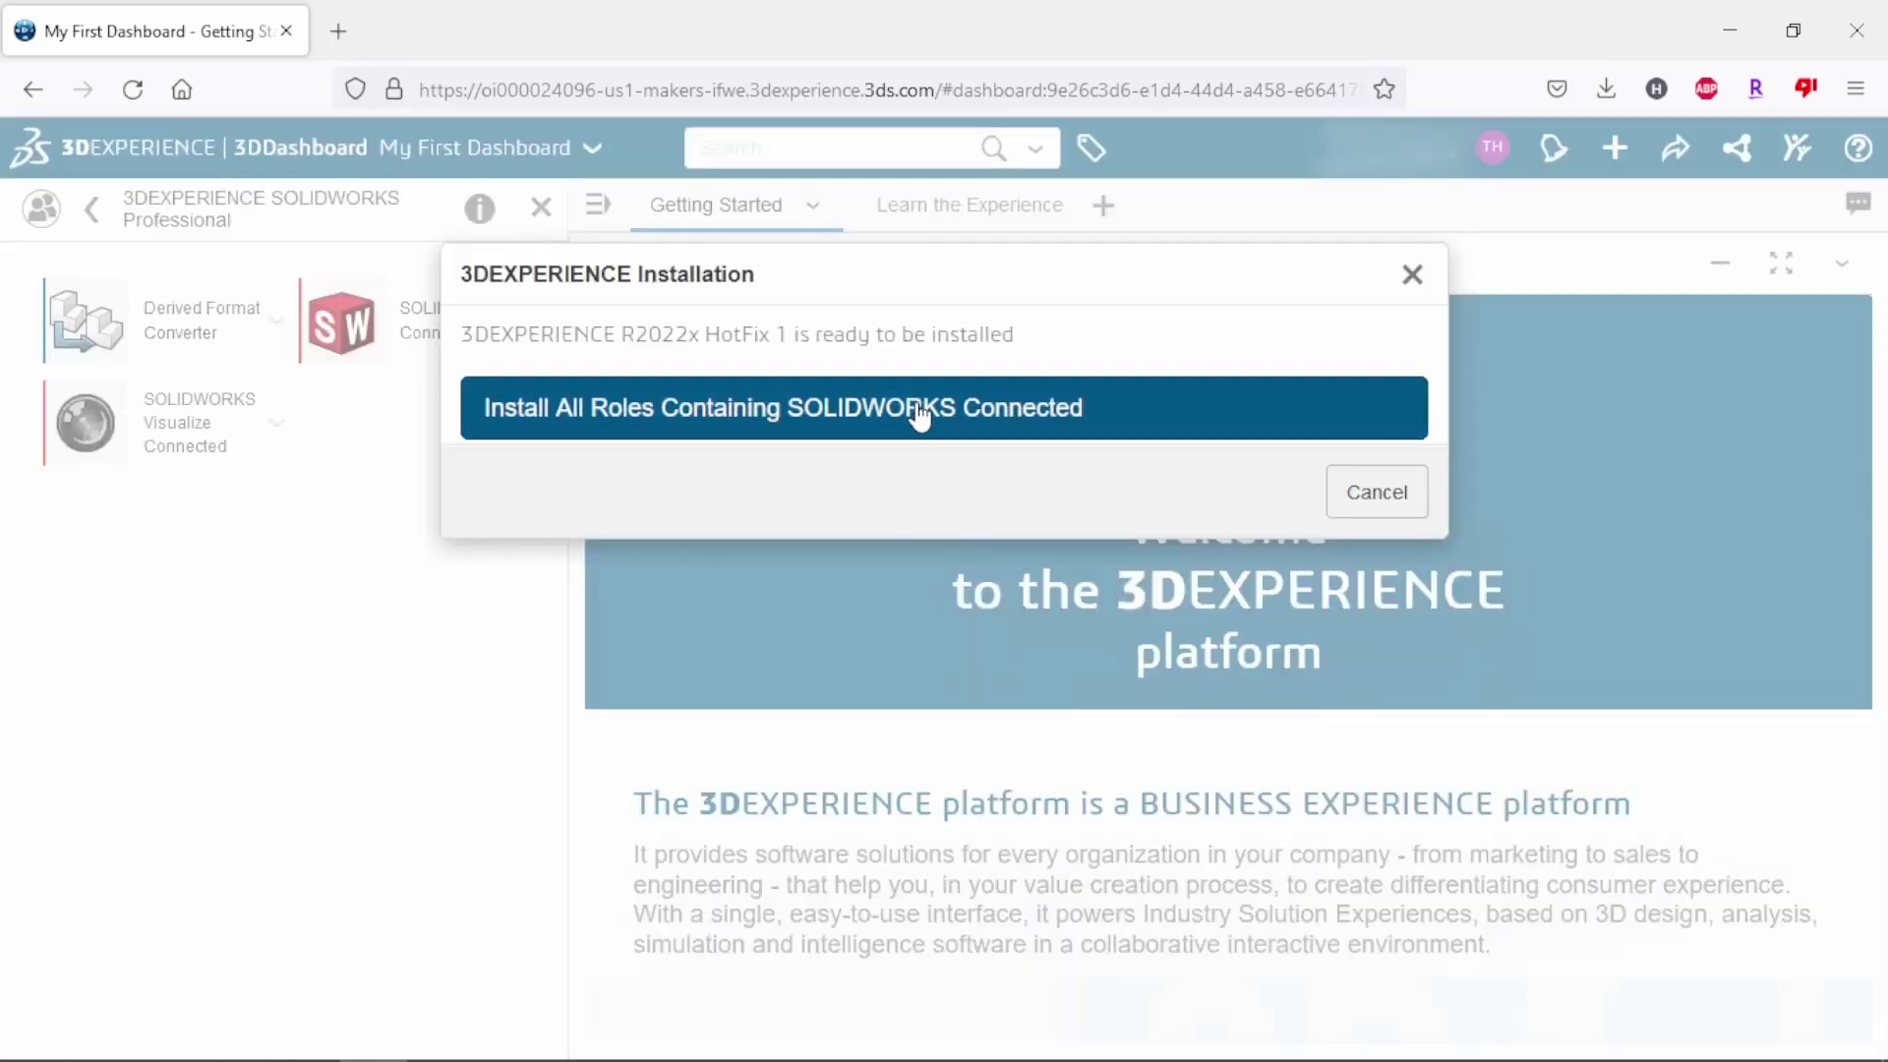
click(917, 405)
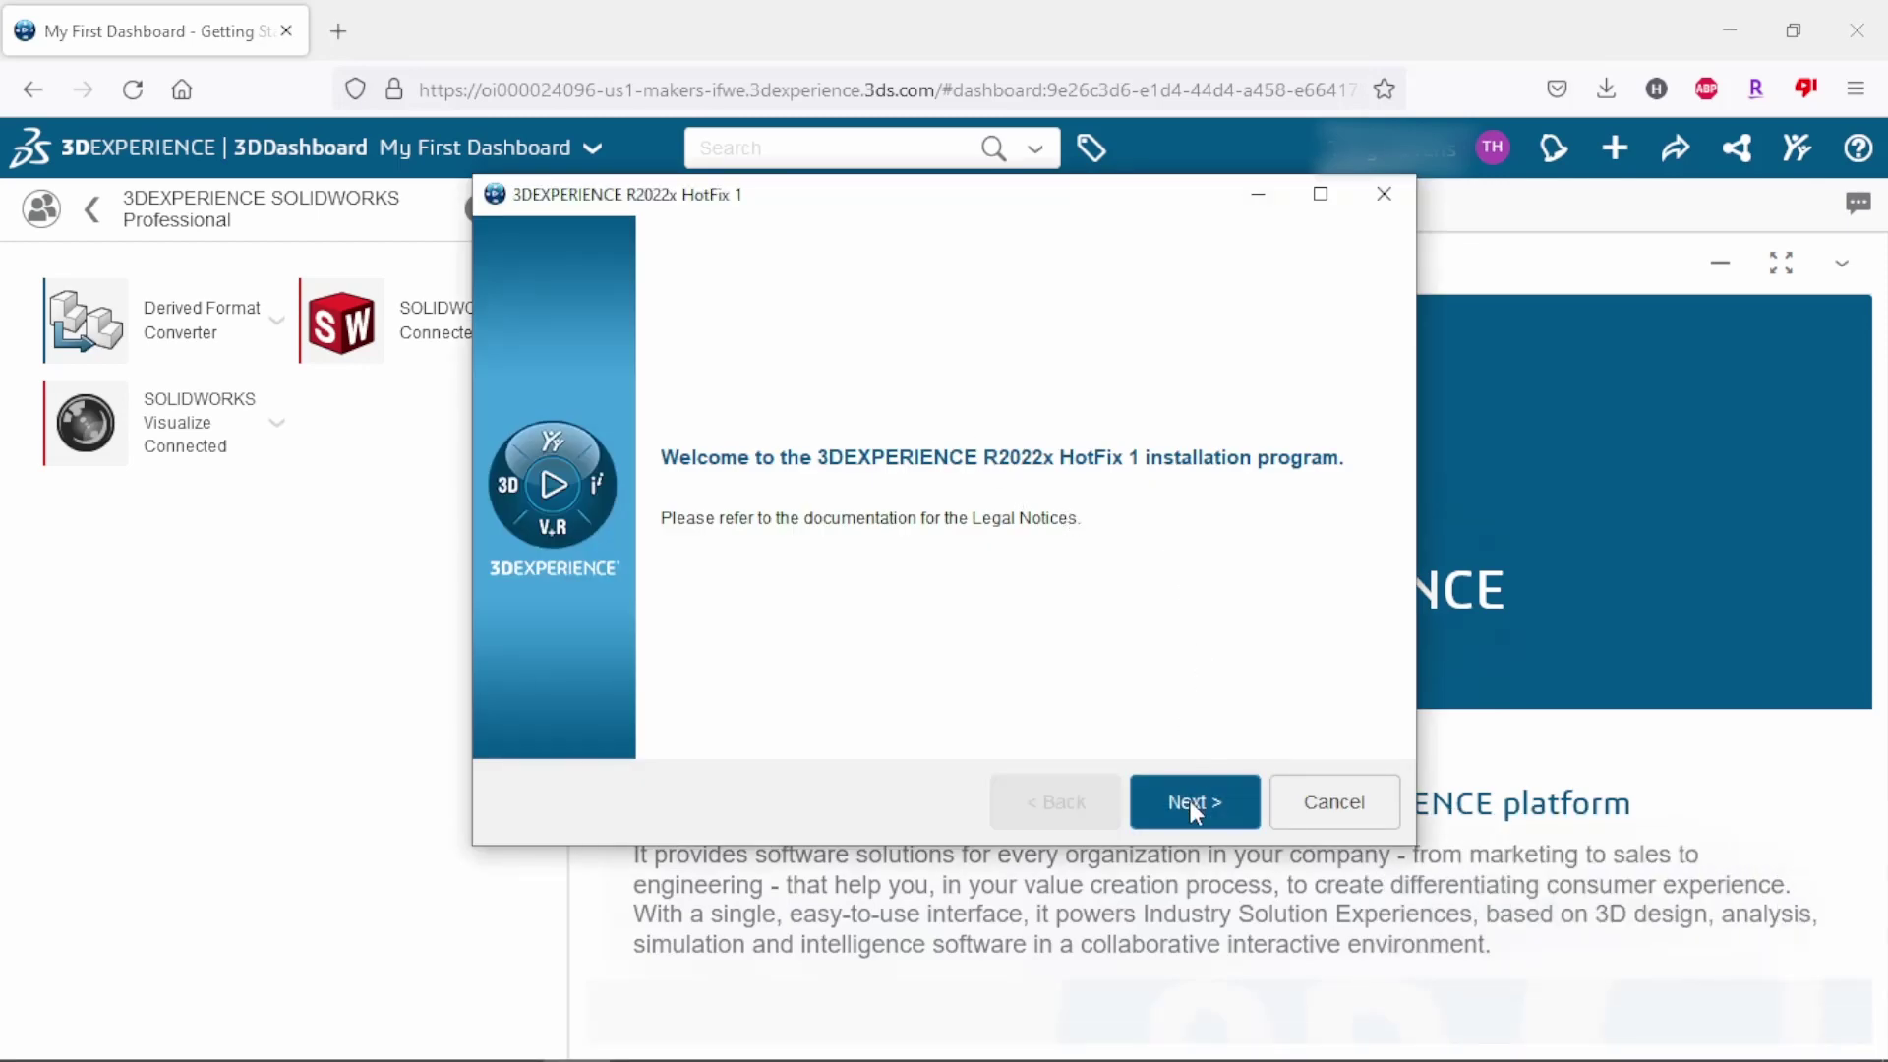
Advance past Welcome and Cloud Eligibility, keeping the default SOLIDWORKS 3DEXPERIENCE directory
click(1209, 823)
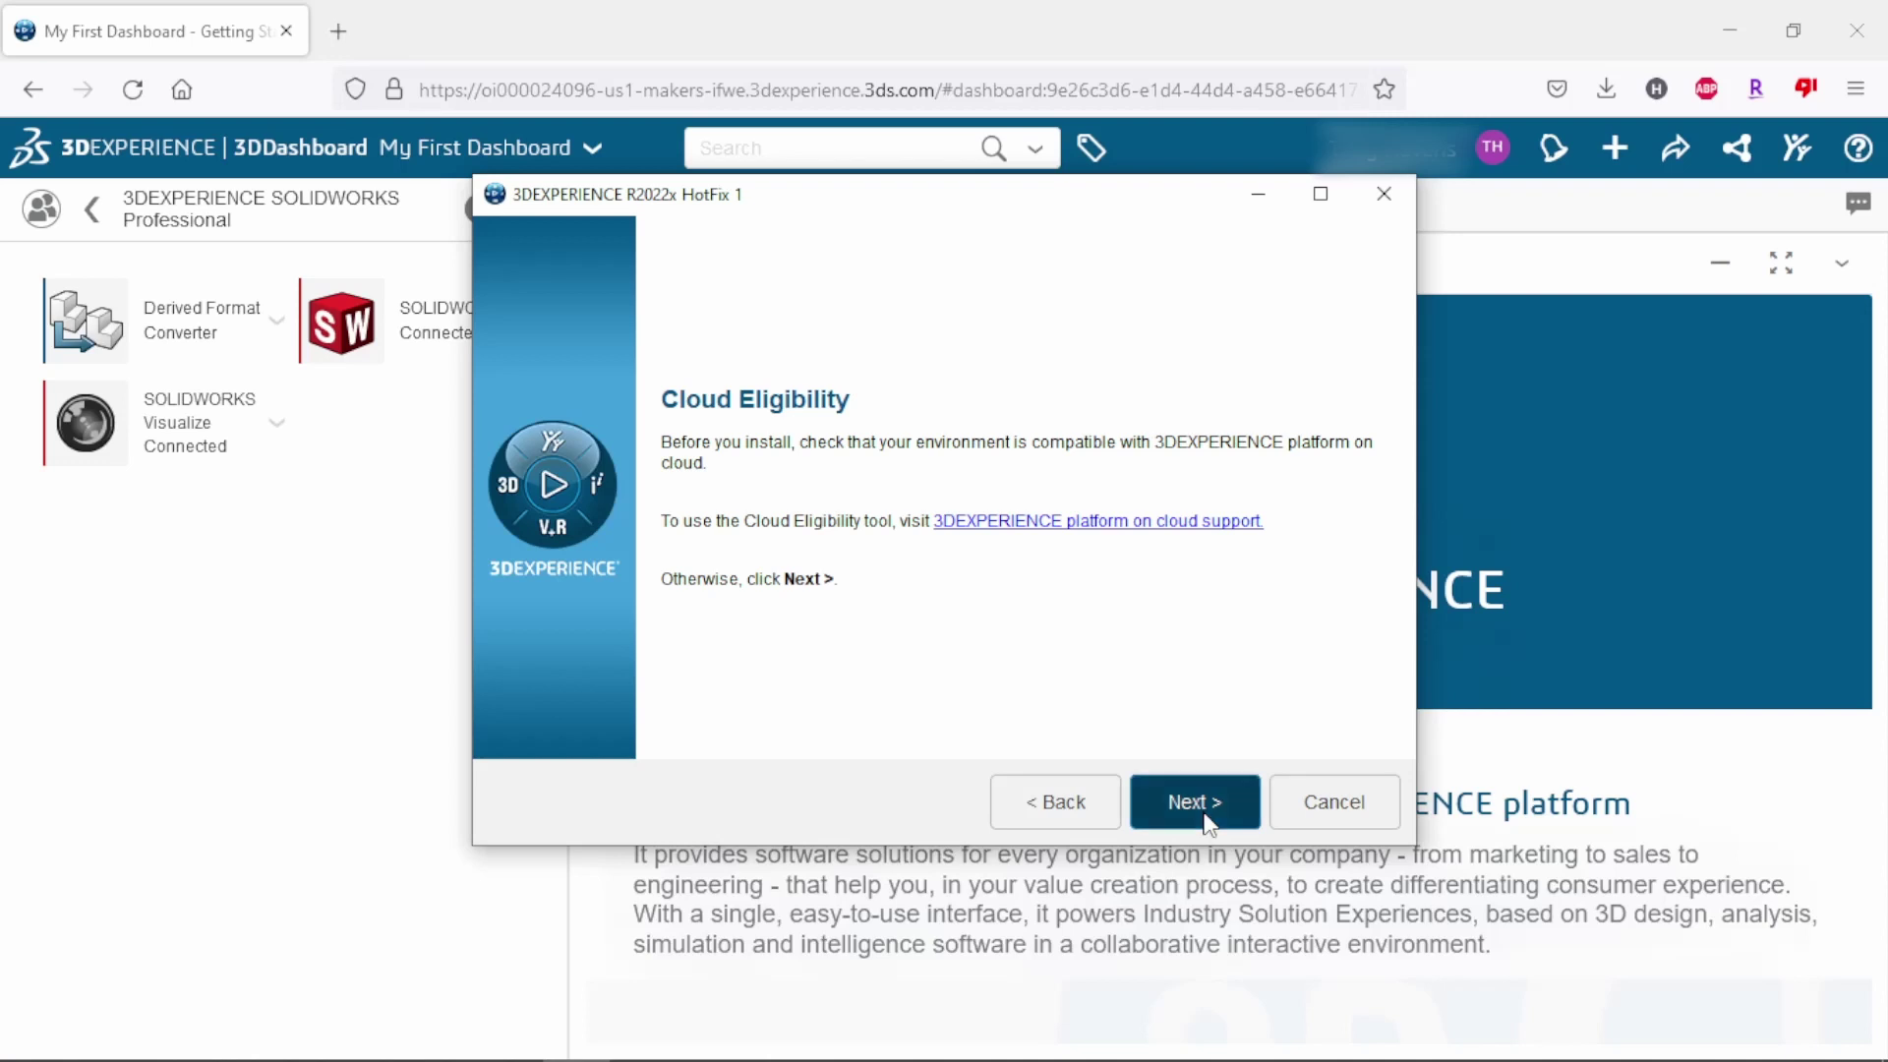
click(1209, 822)
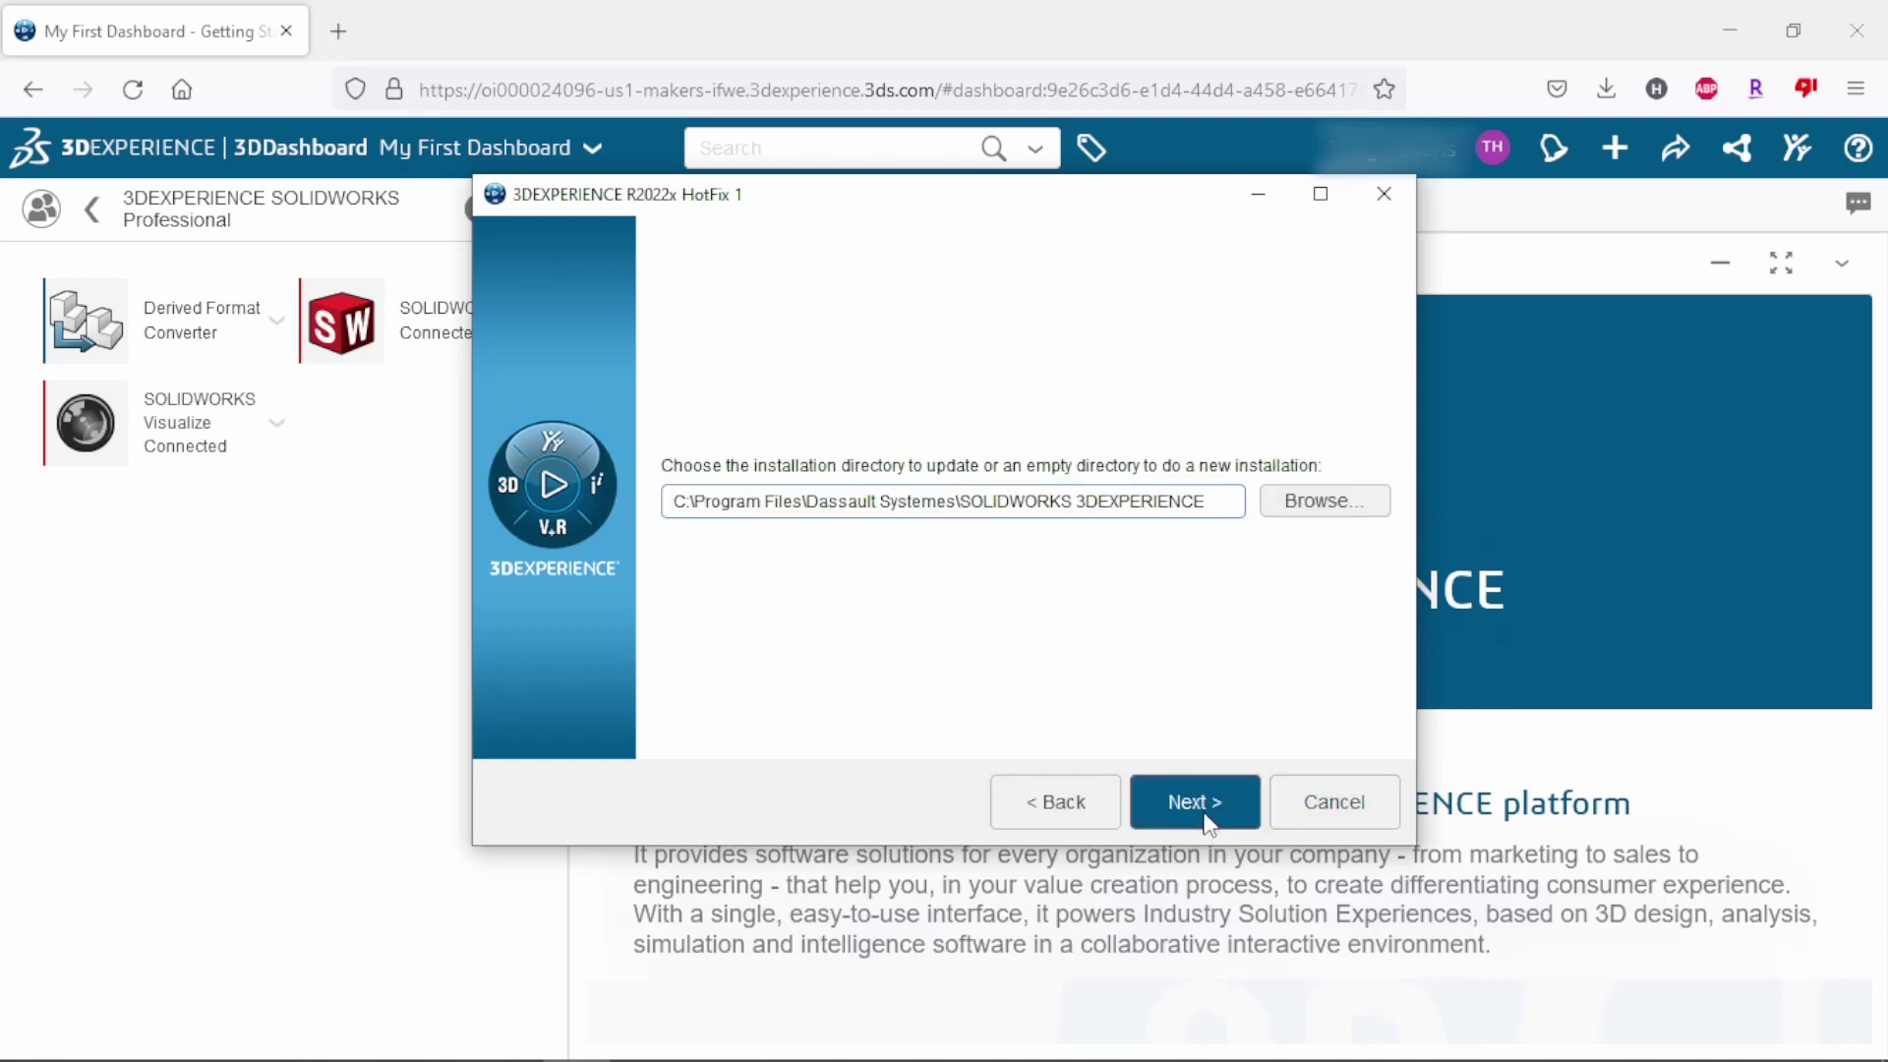
click(1208, 822)
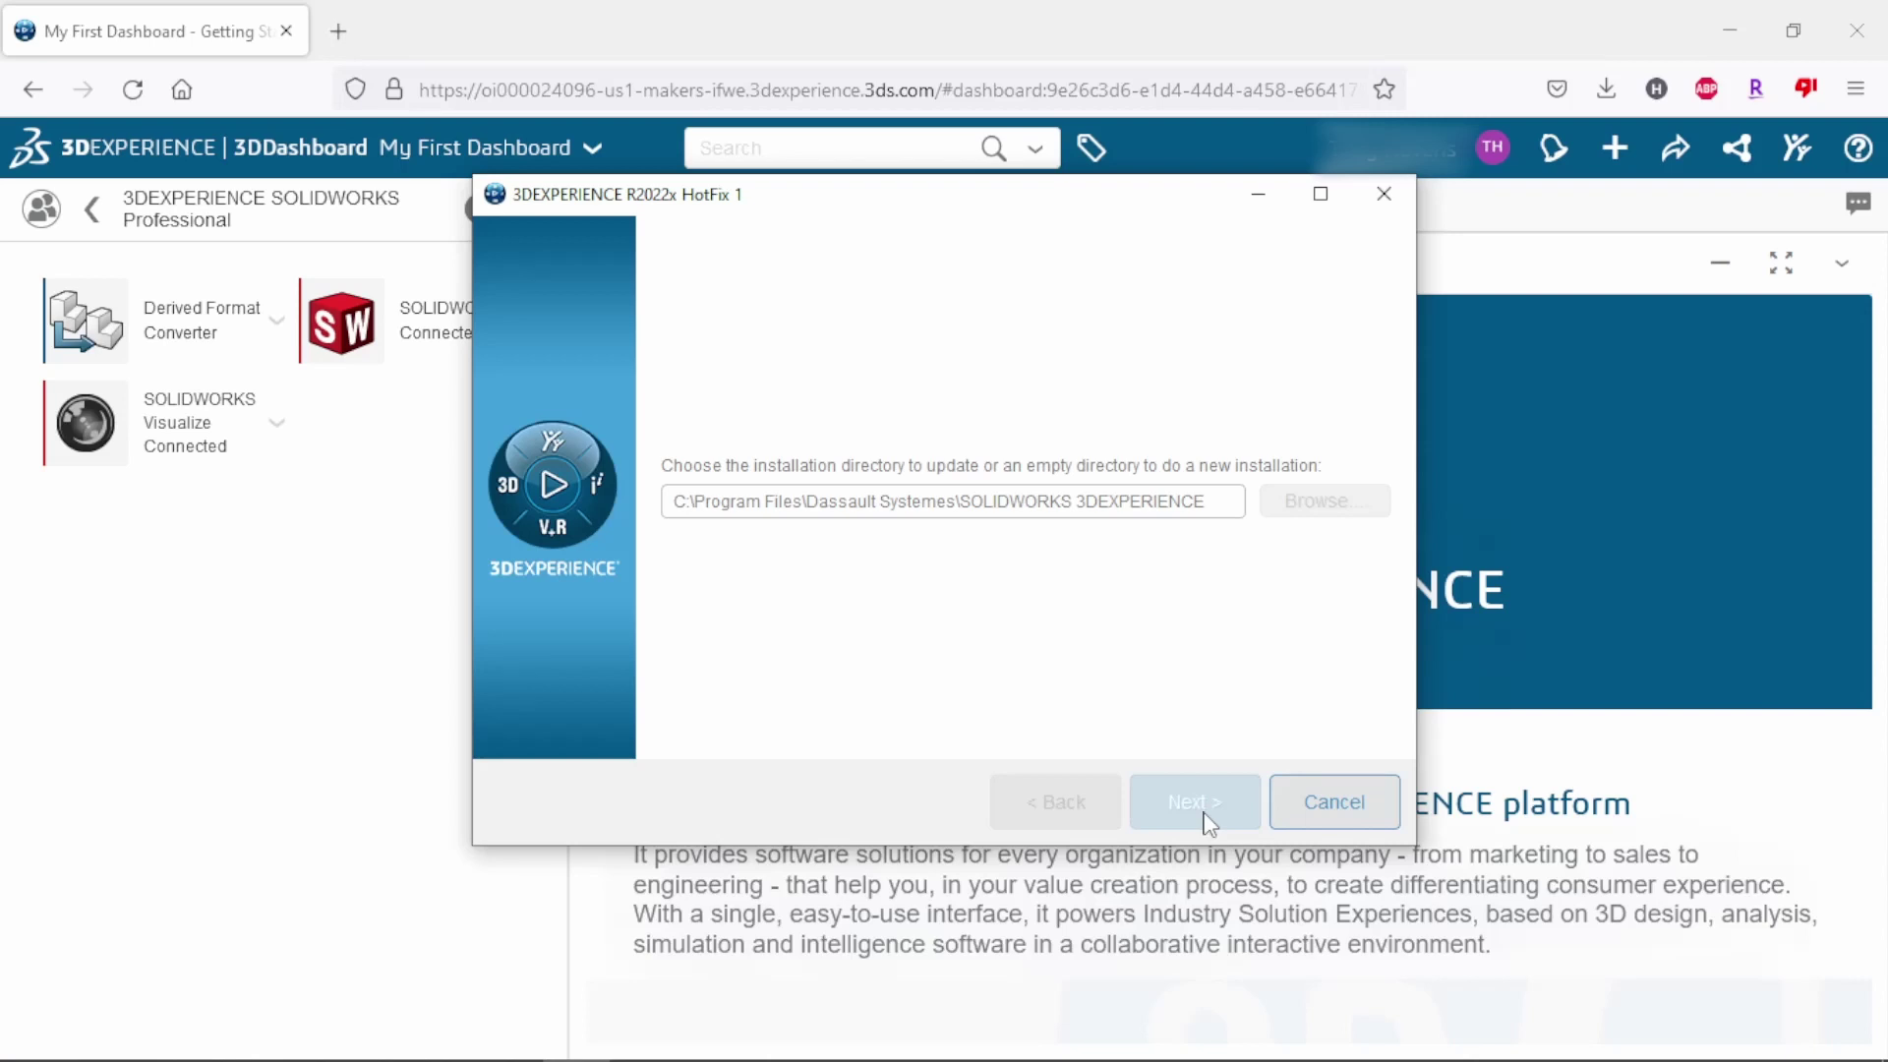
Follow the missing-Java warning's adoptopenjdk.net link to the OpenJDK 11 OpenJ9 page
click(1206, 817)
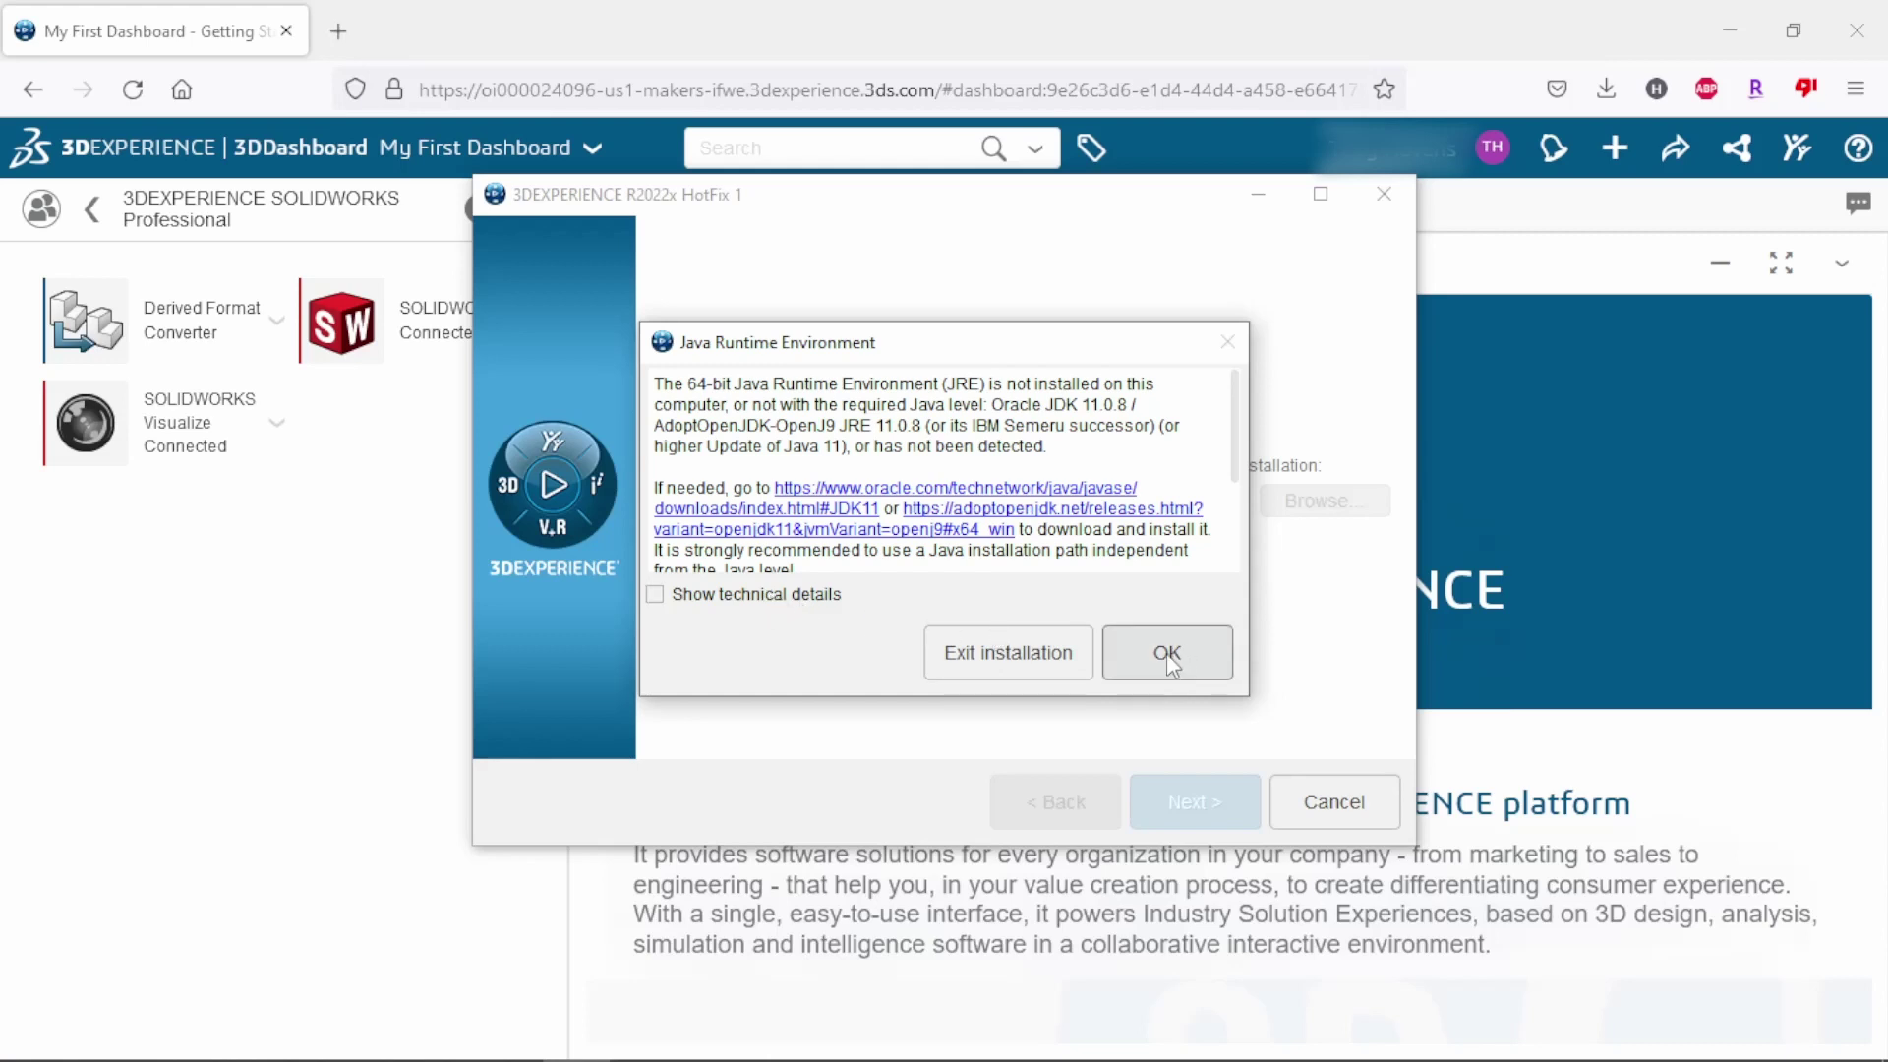
scroll(962, 457, down, 2)
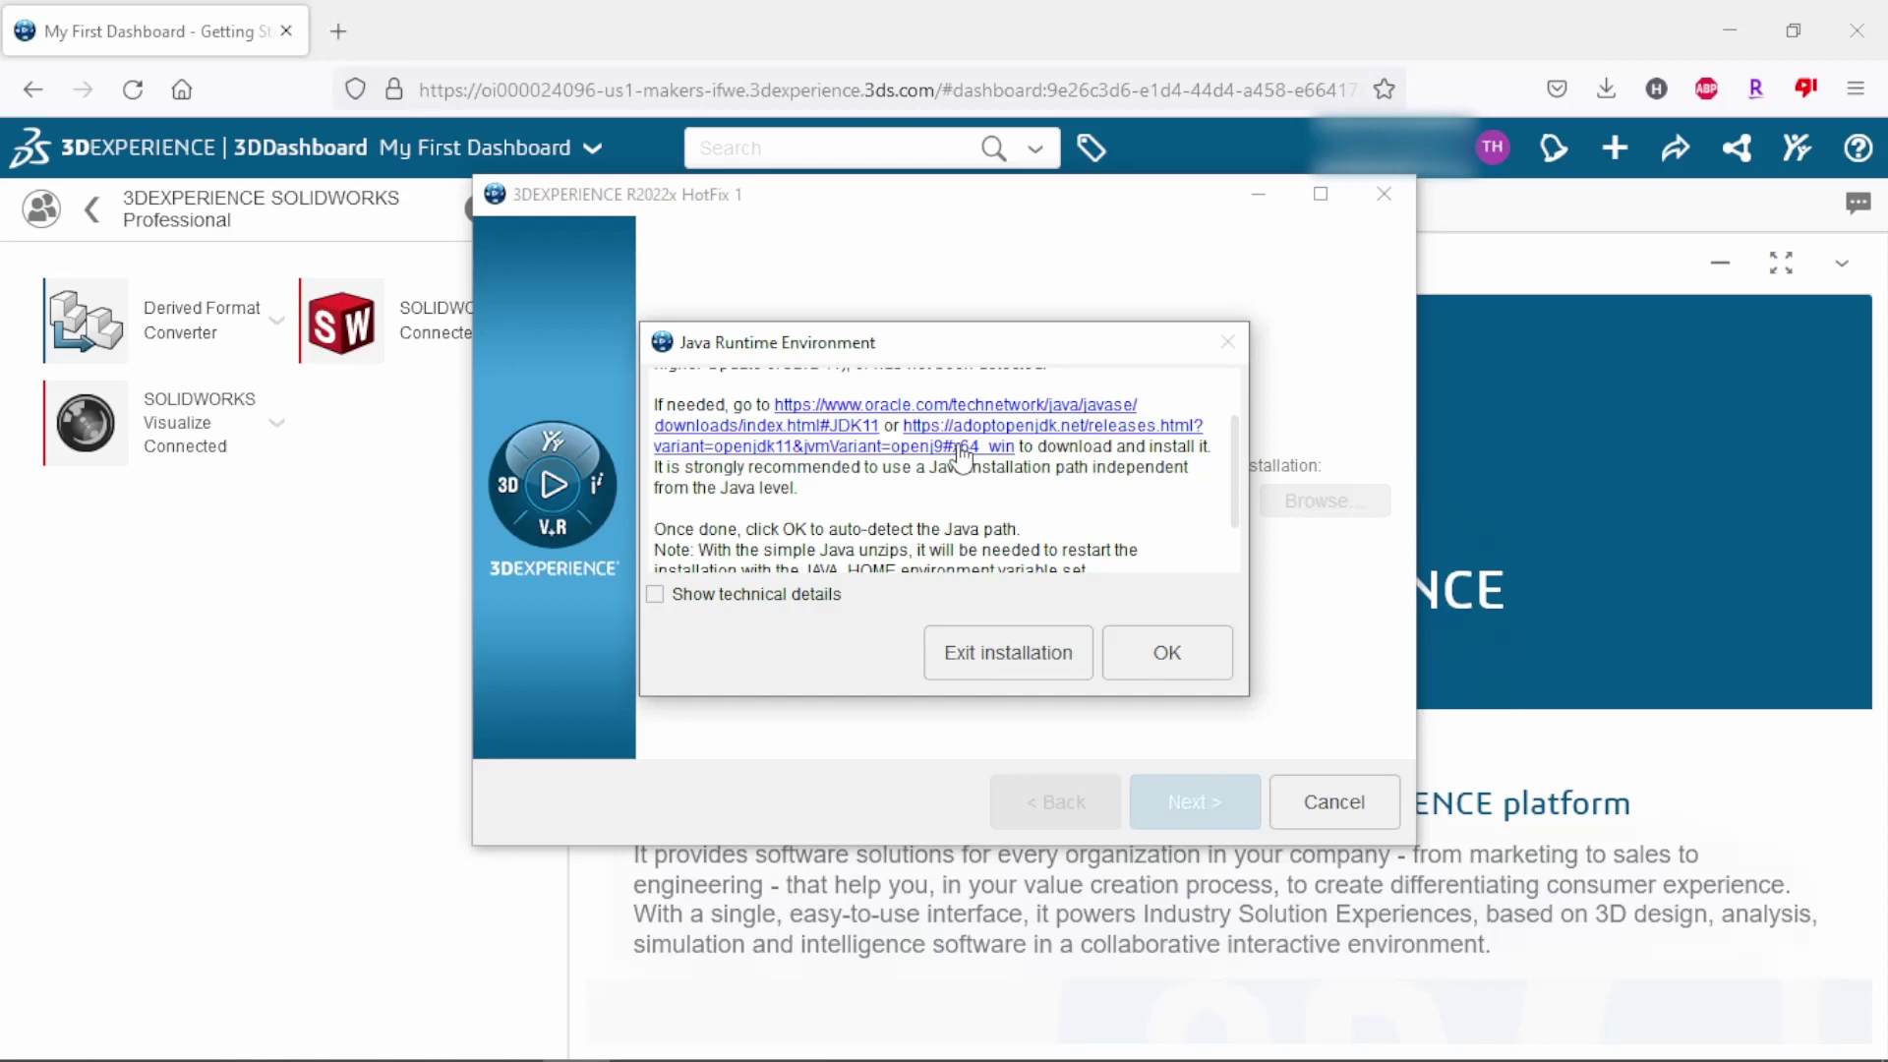
click(967, 445)
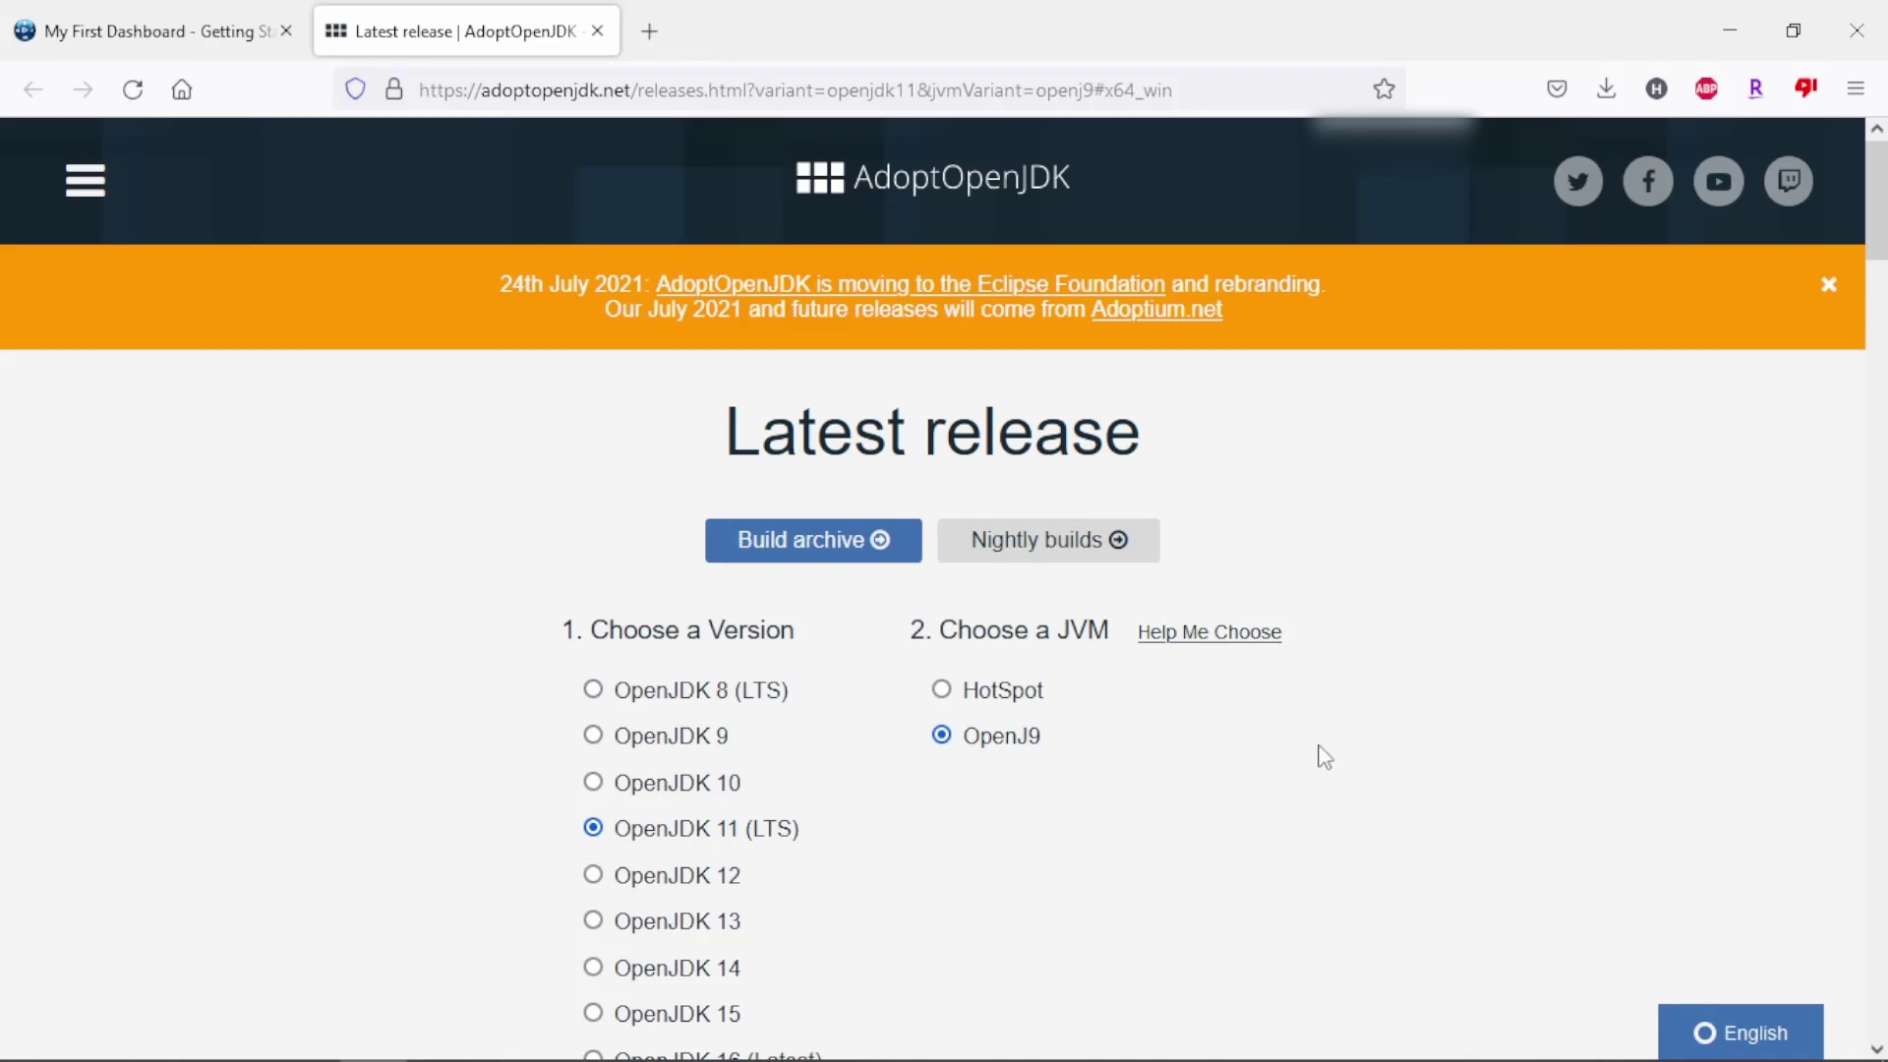
Download the Windows x64 Large Heap JDK .msi (jdk-11.0.10+9_openj9-0.24.0)
scroll(1321, 757, down, 3)
scroll(1321, 758, down, 2)
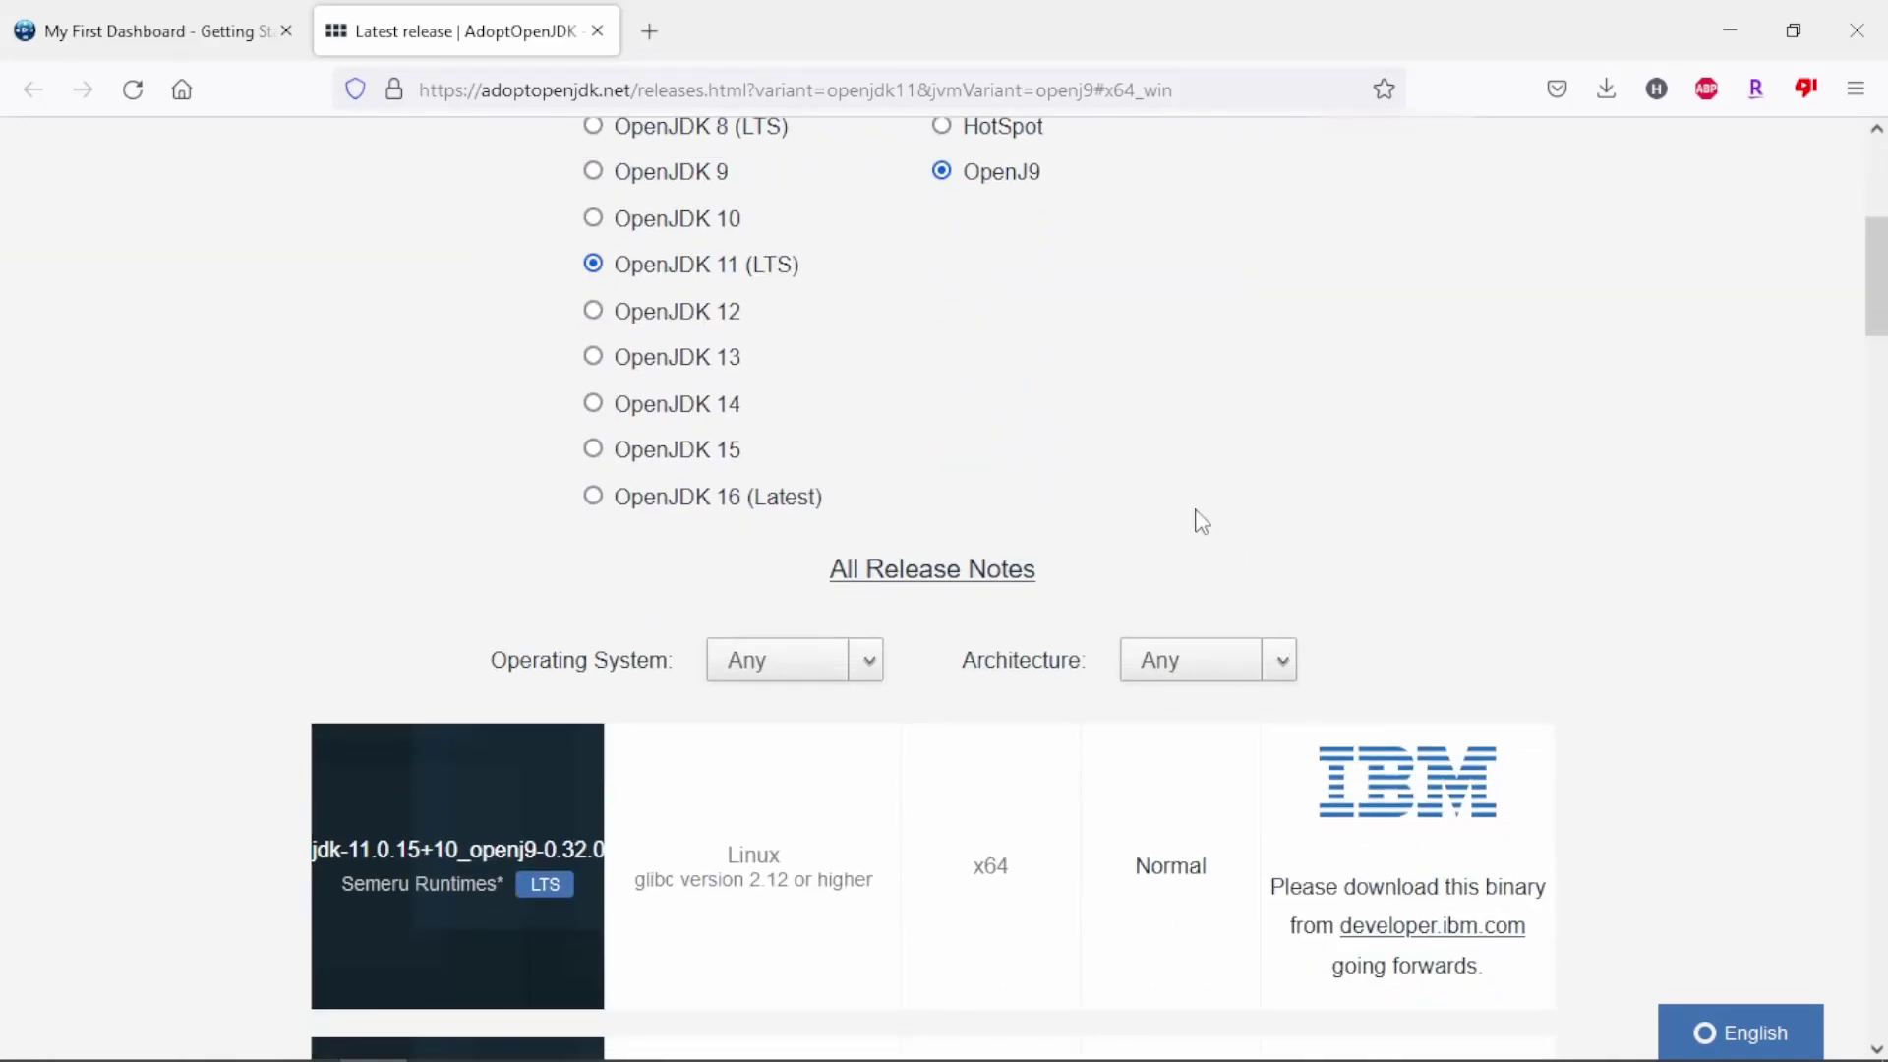
scroll(1196, 509, down, 3)
scroll(1075, 434, down, 2)
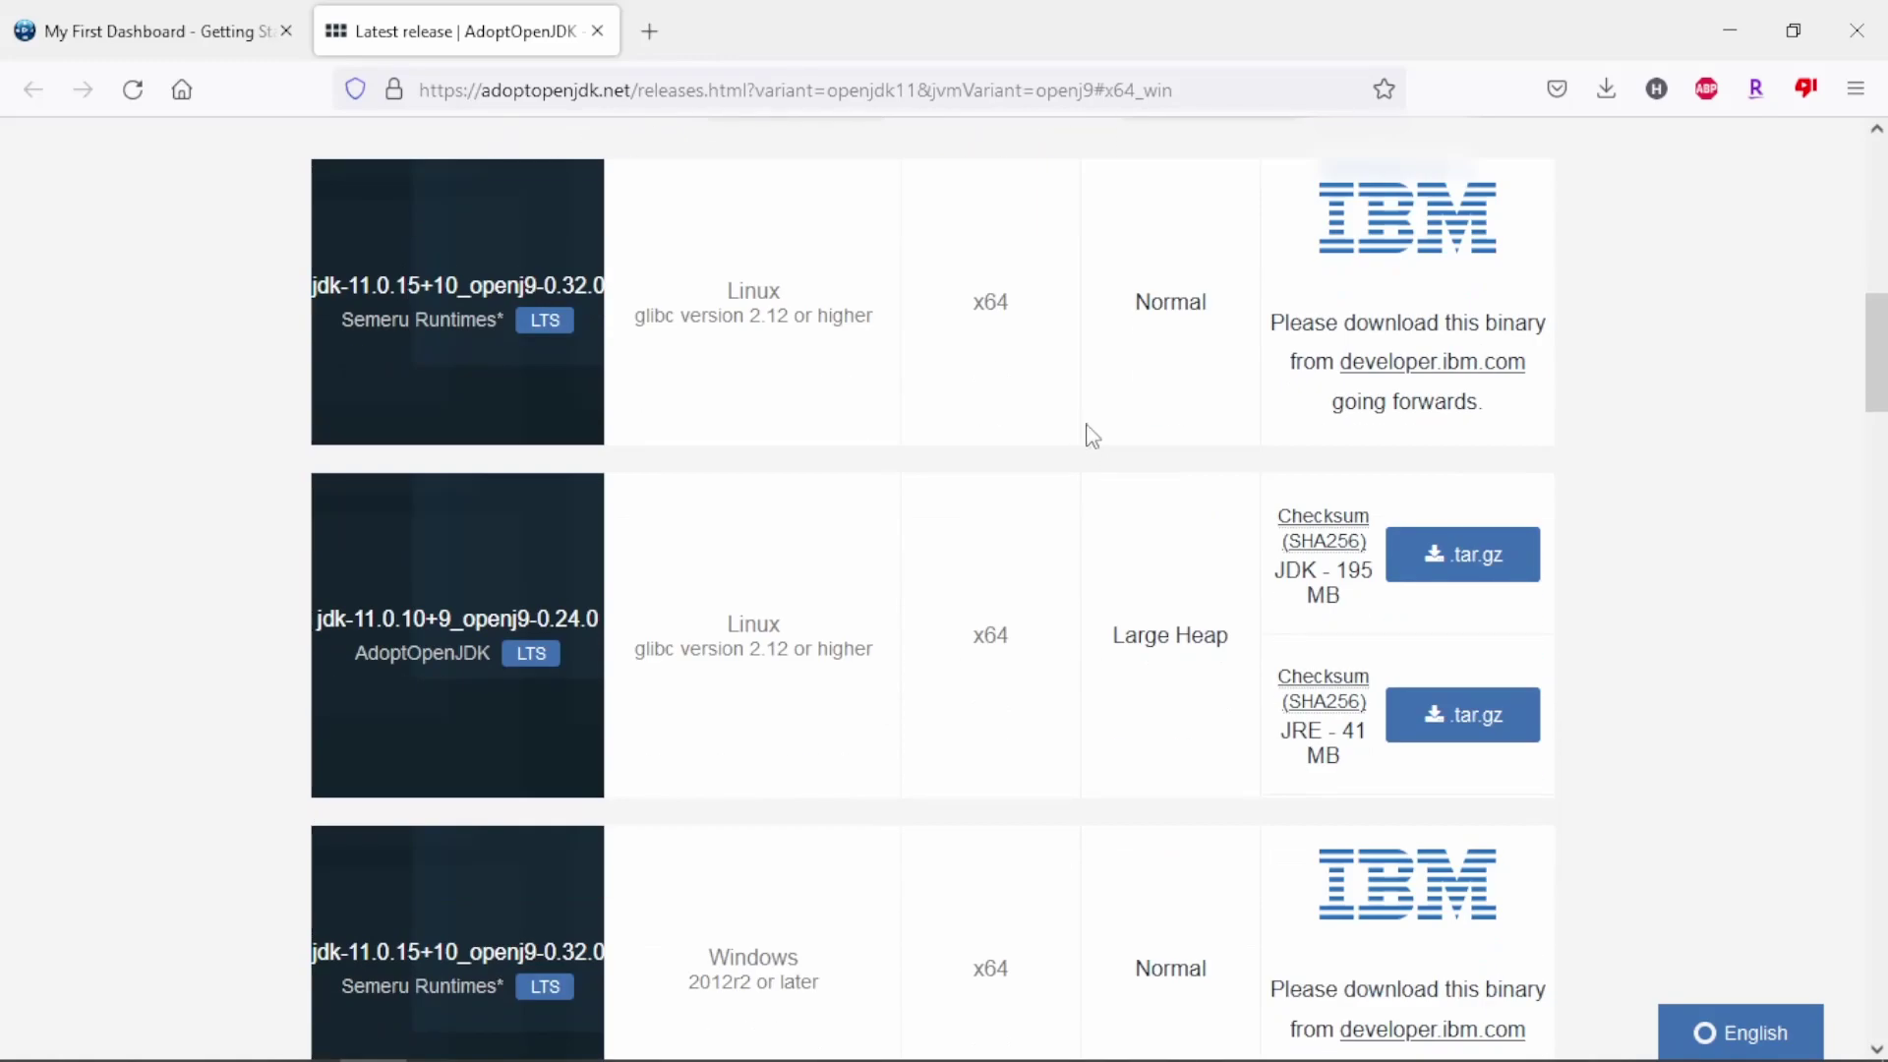
scroll(1075, 443, down, 7)
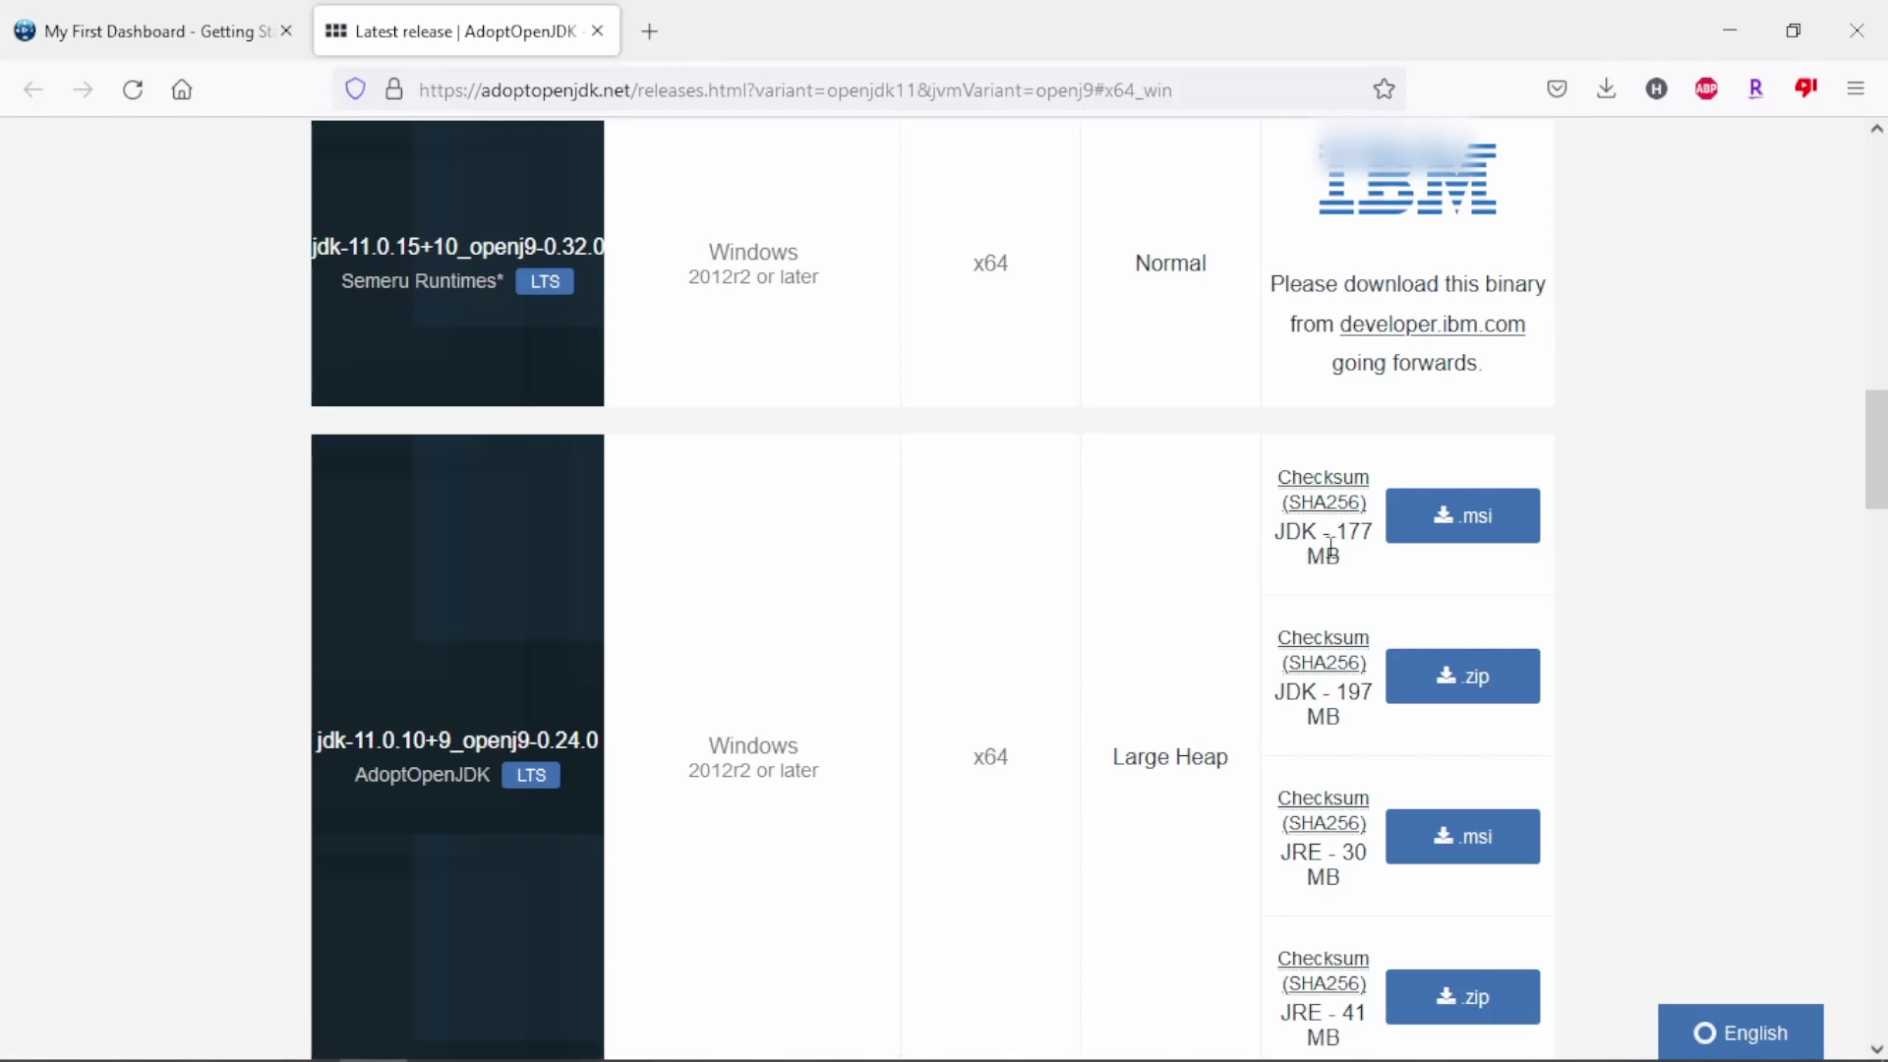
click(1477, 529)
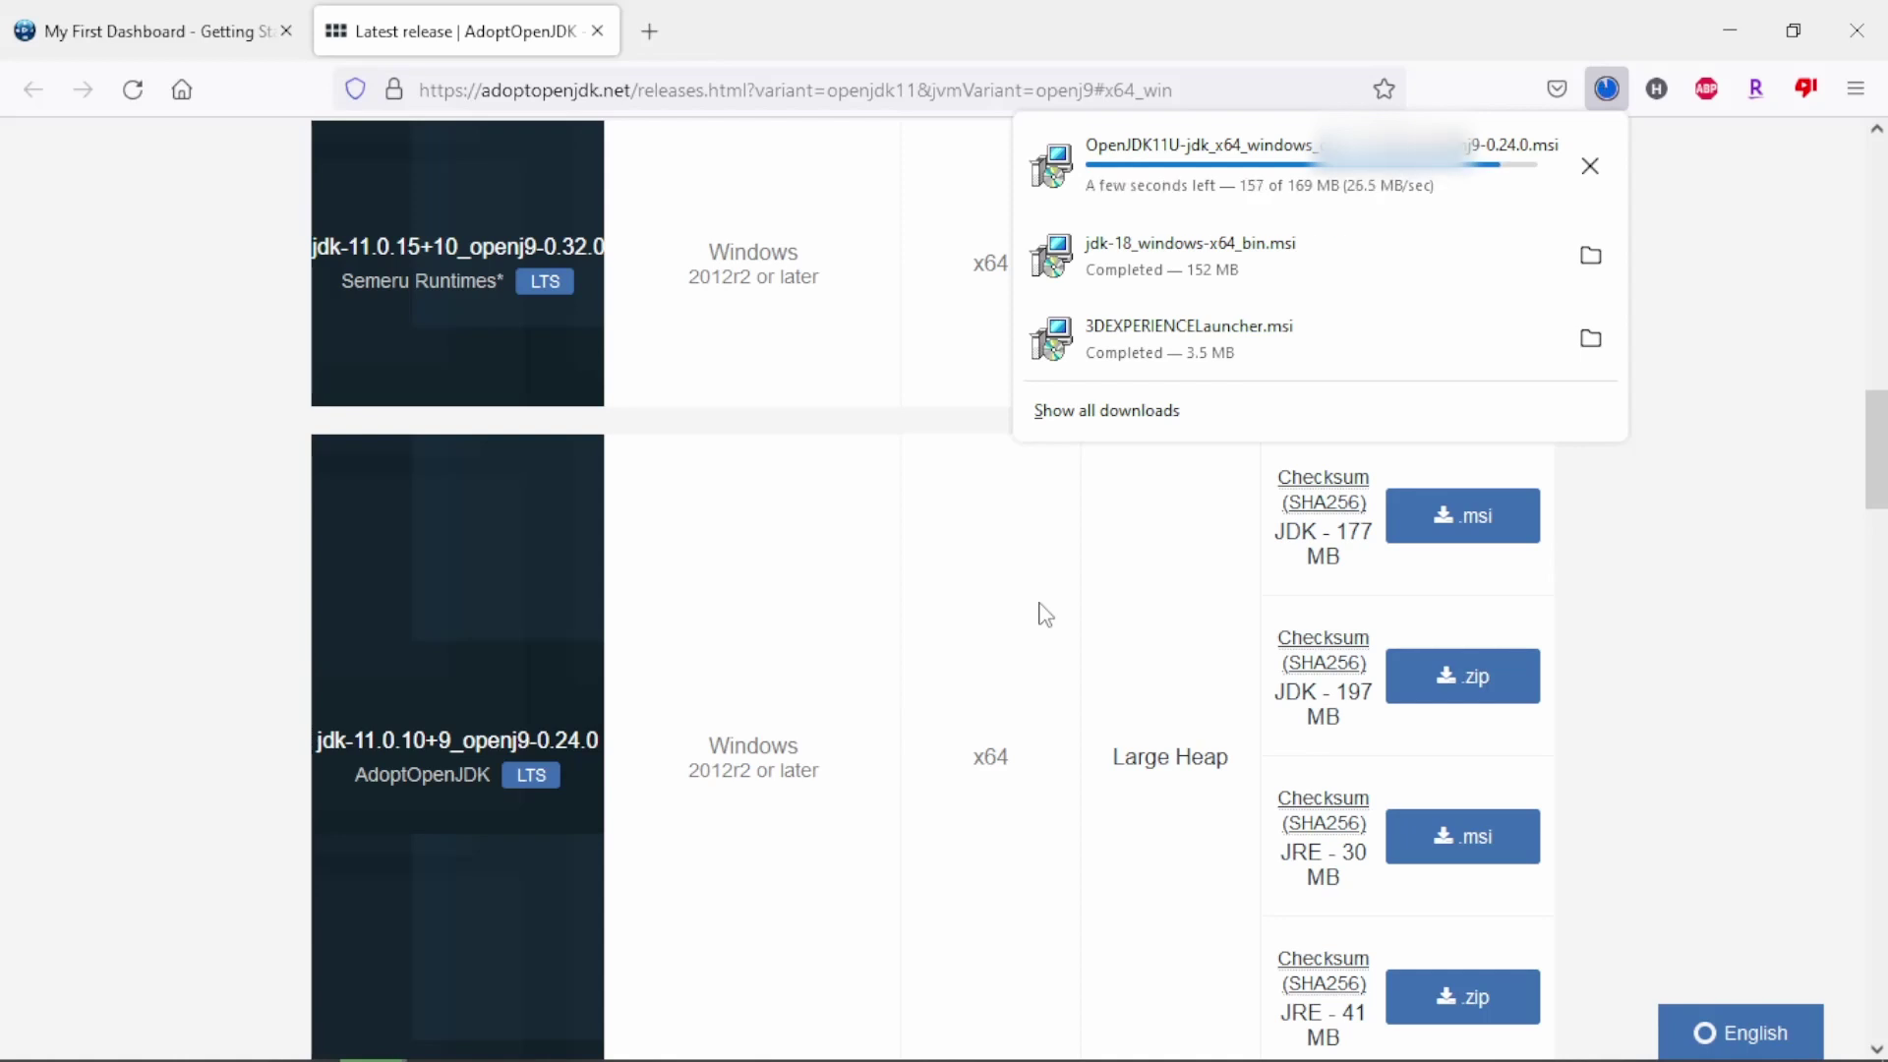
Install AdoptOpenJDK 11.0.10+9 OpenJ9 with default features and license accepted, then return to the dashboard
click(1255, 150)
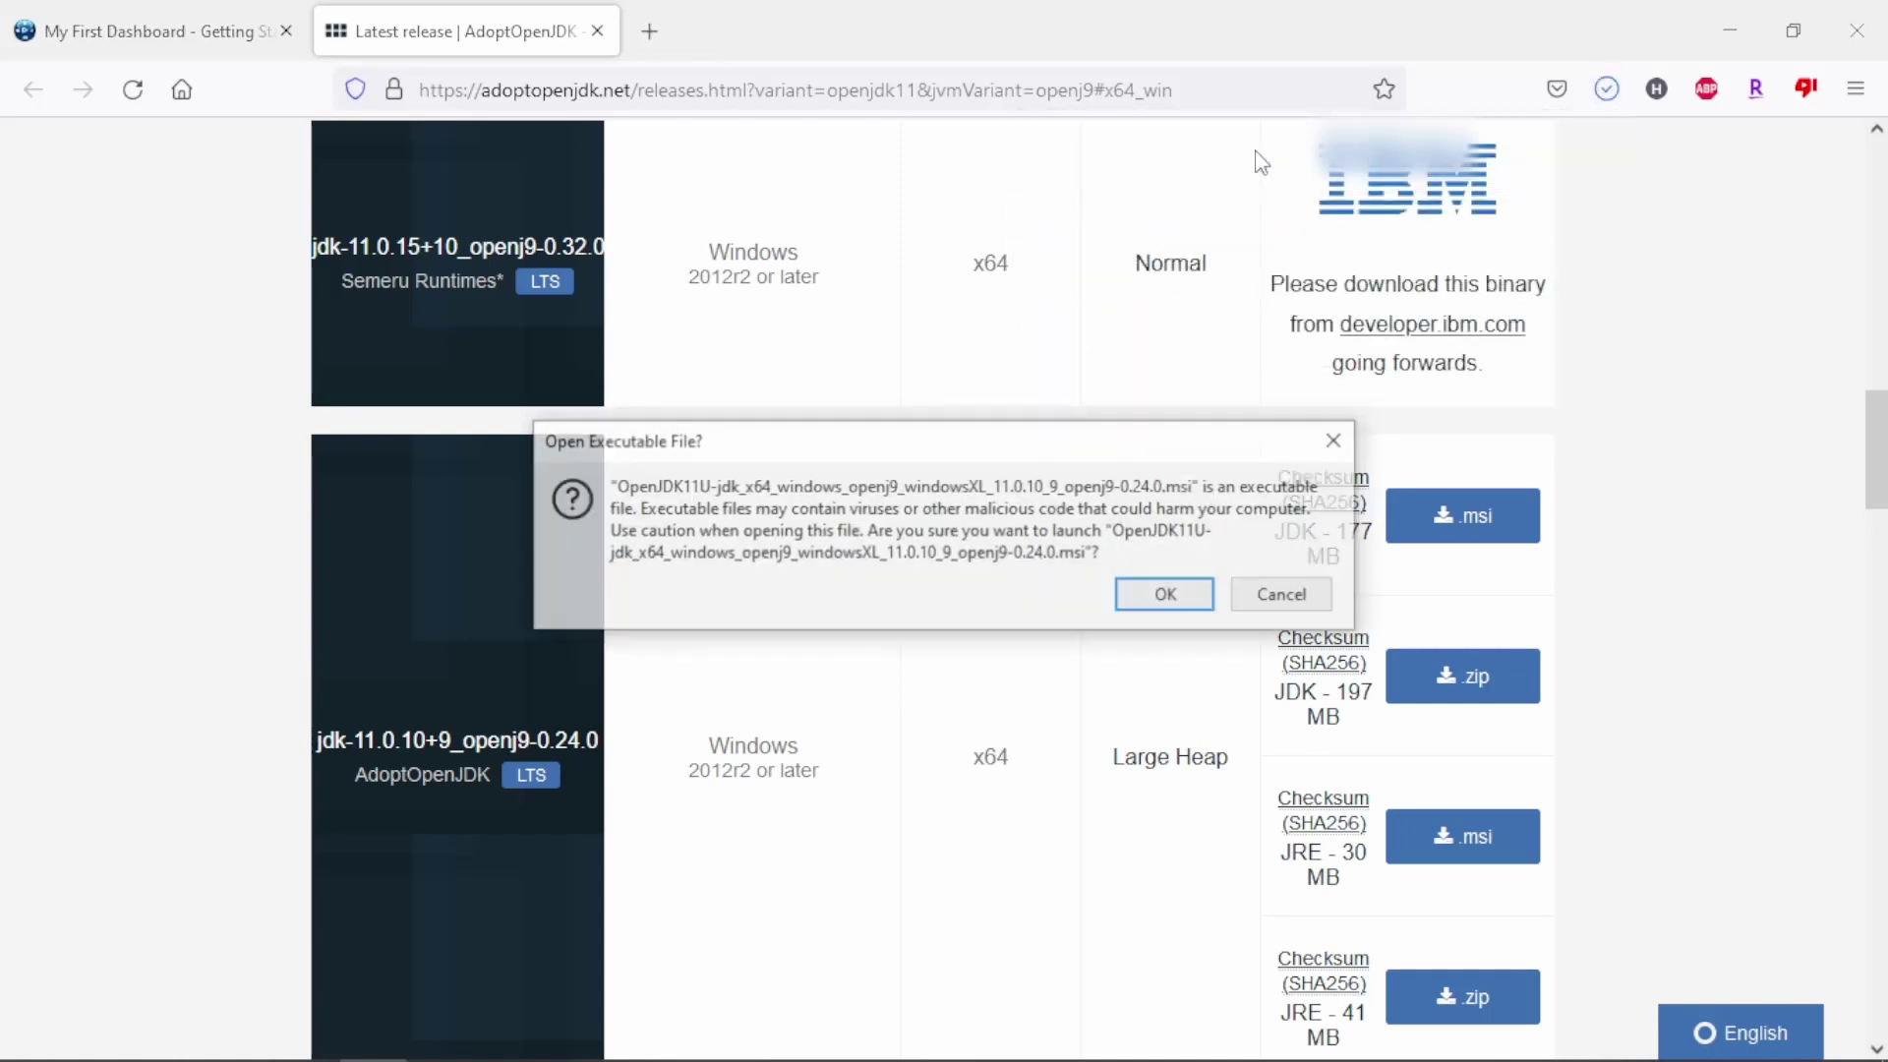
click(1151, 594)
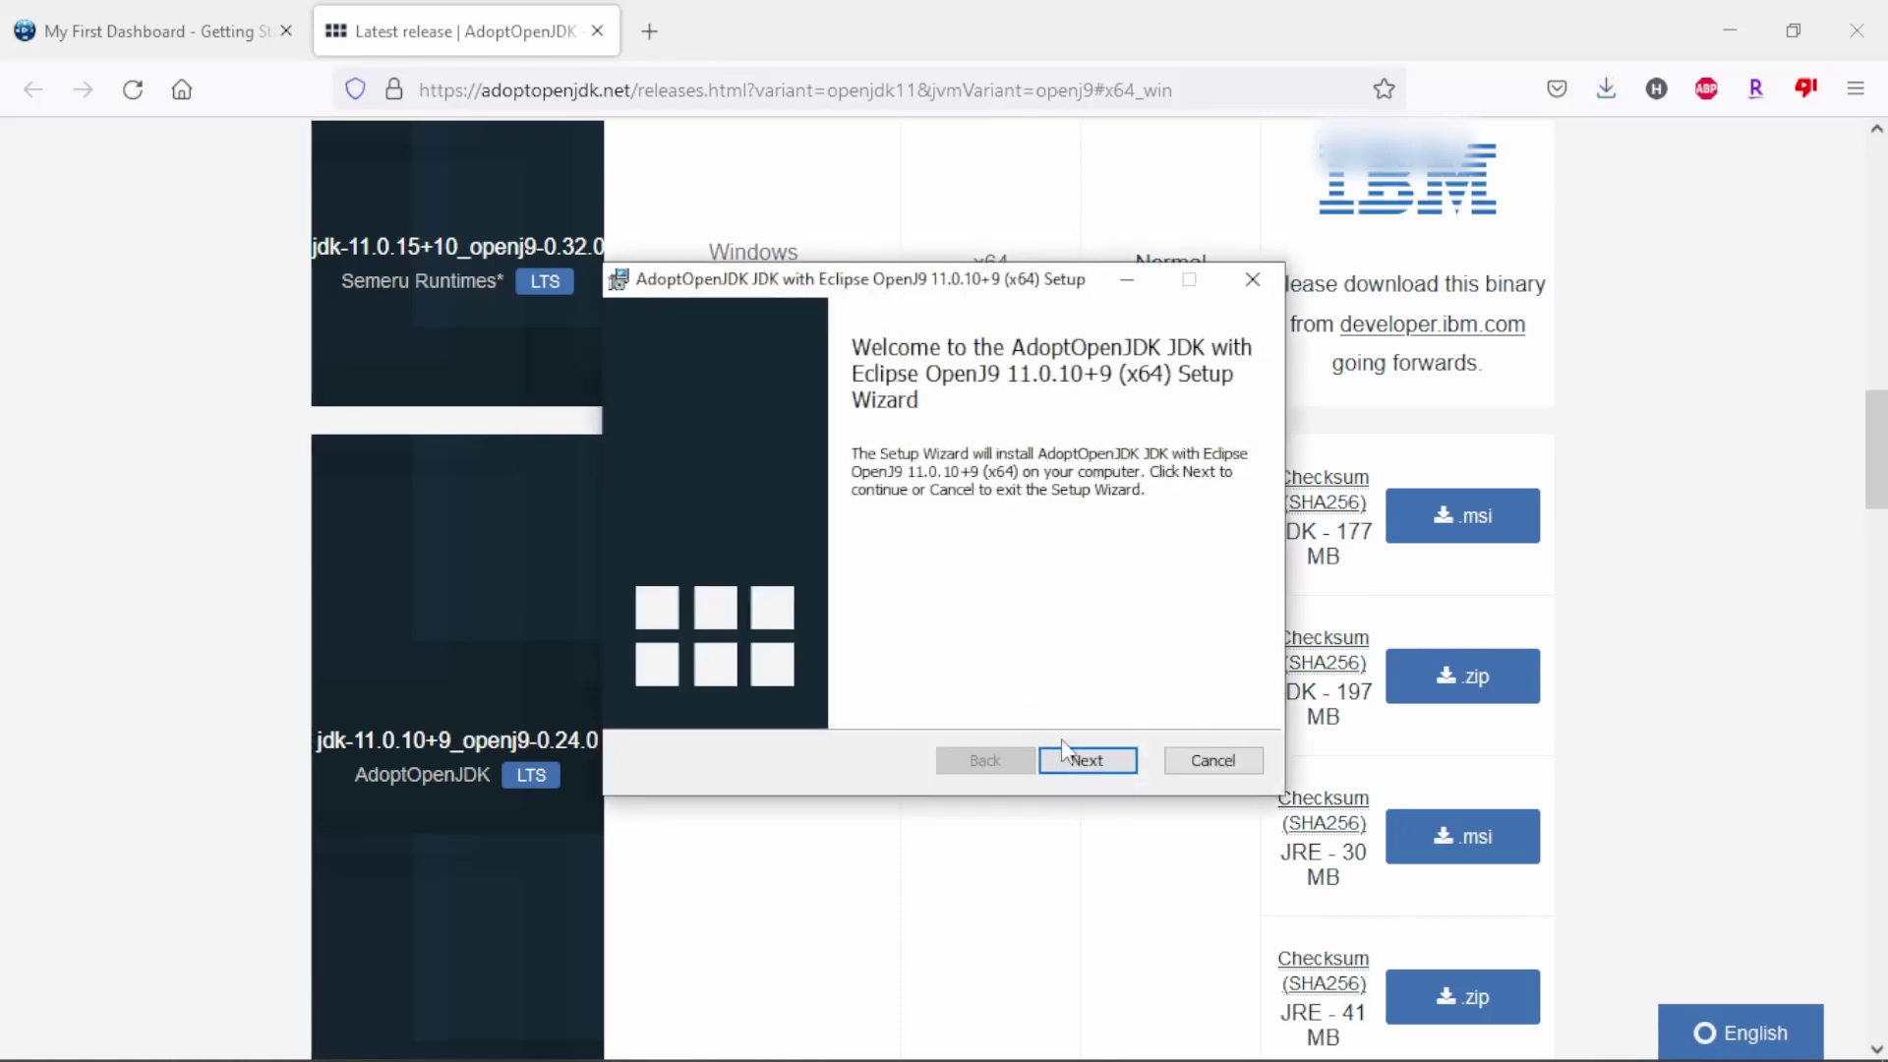
click(1086, 764)
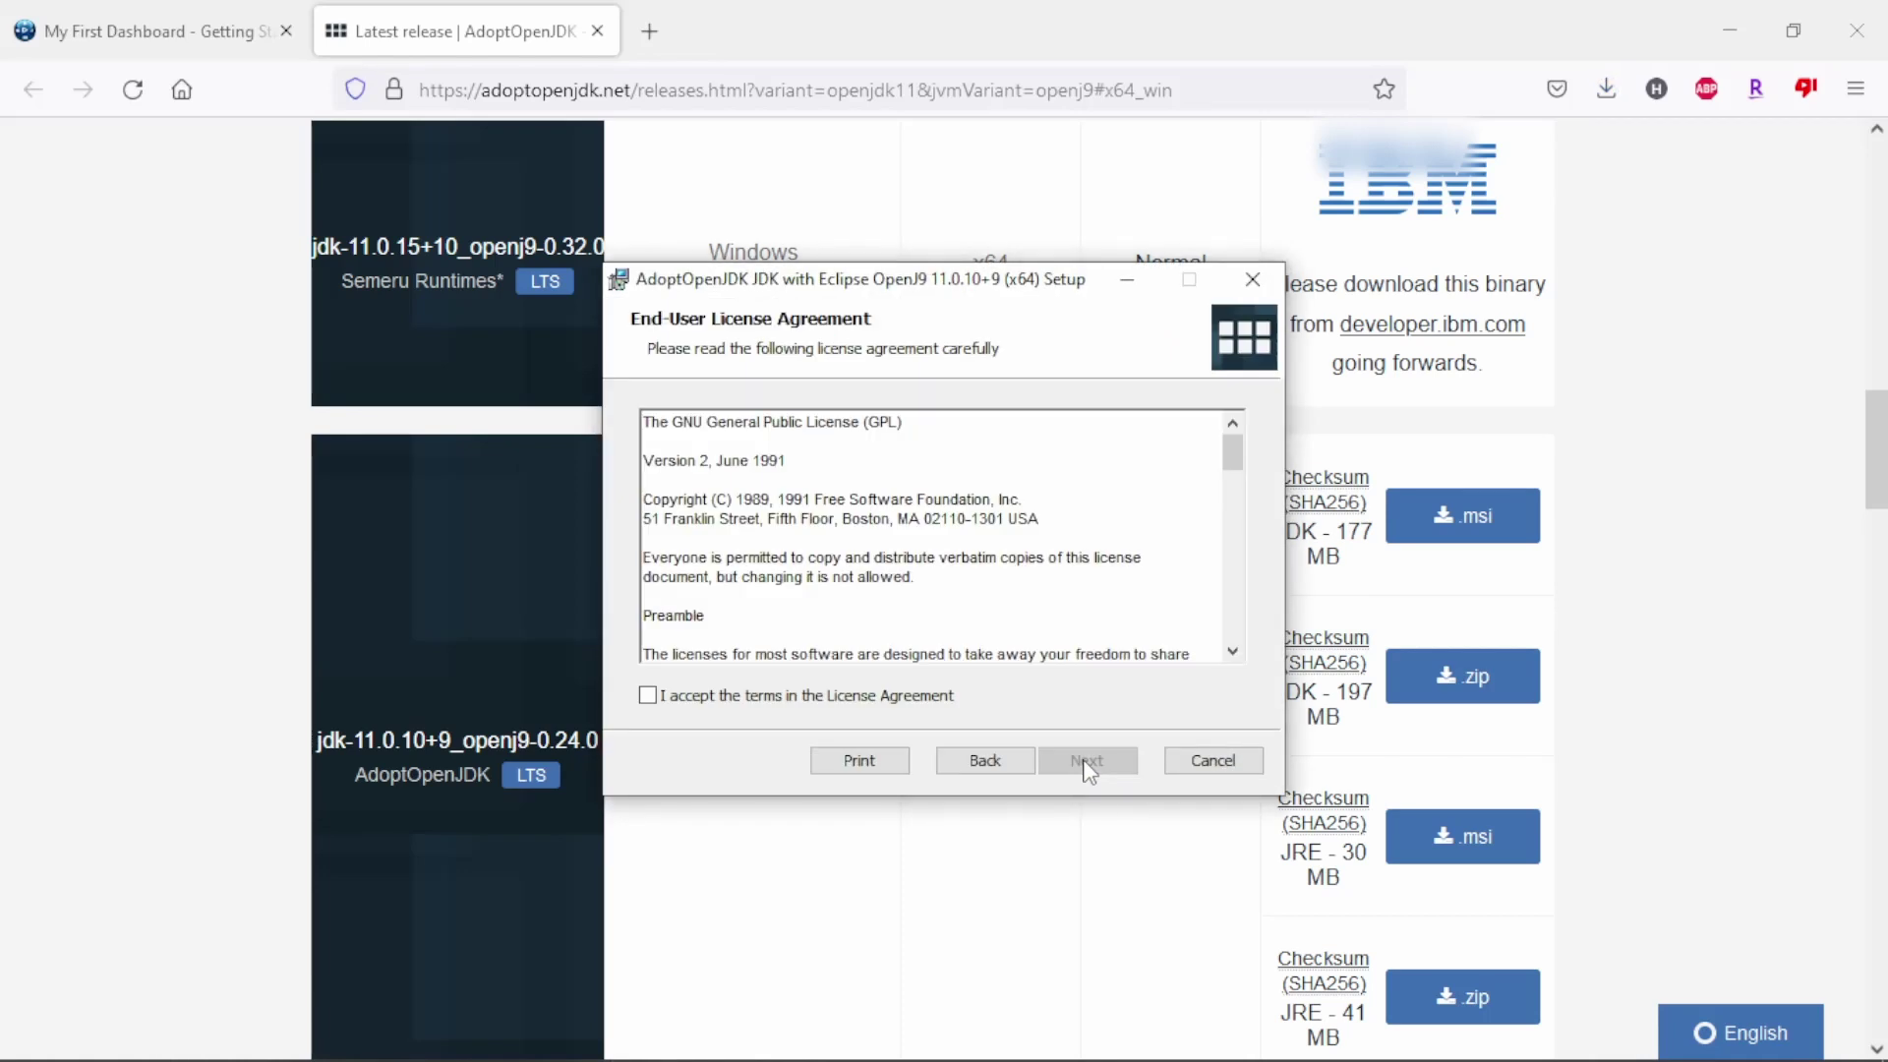
click(907, 700)
click(1088, 764)
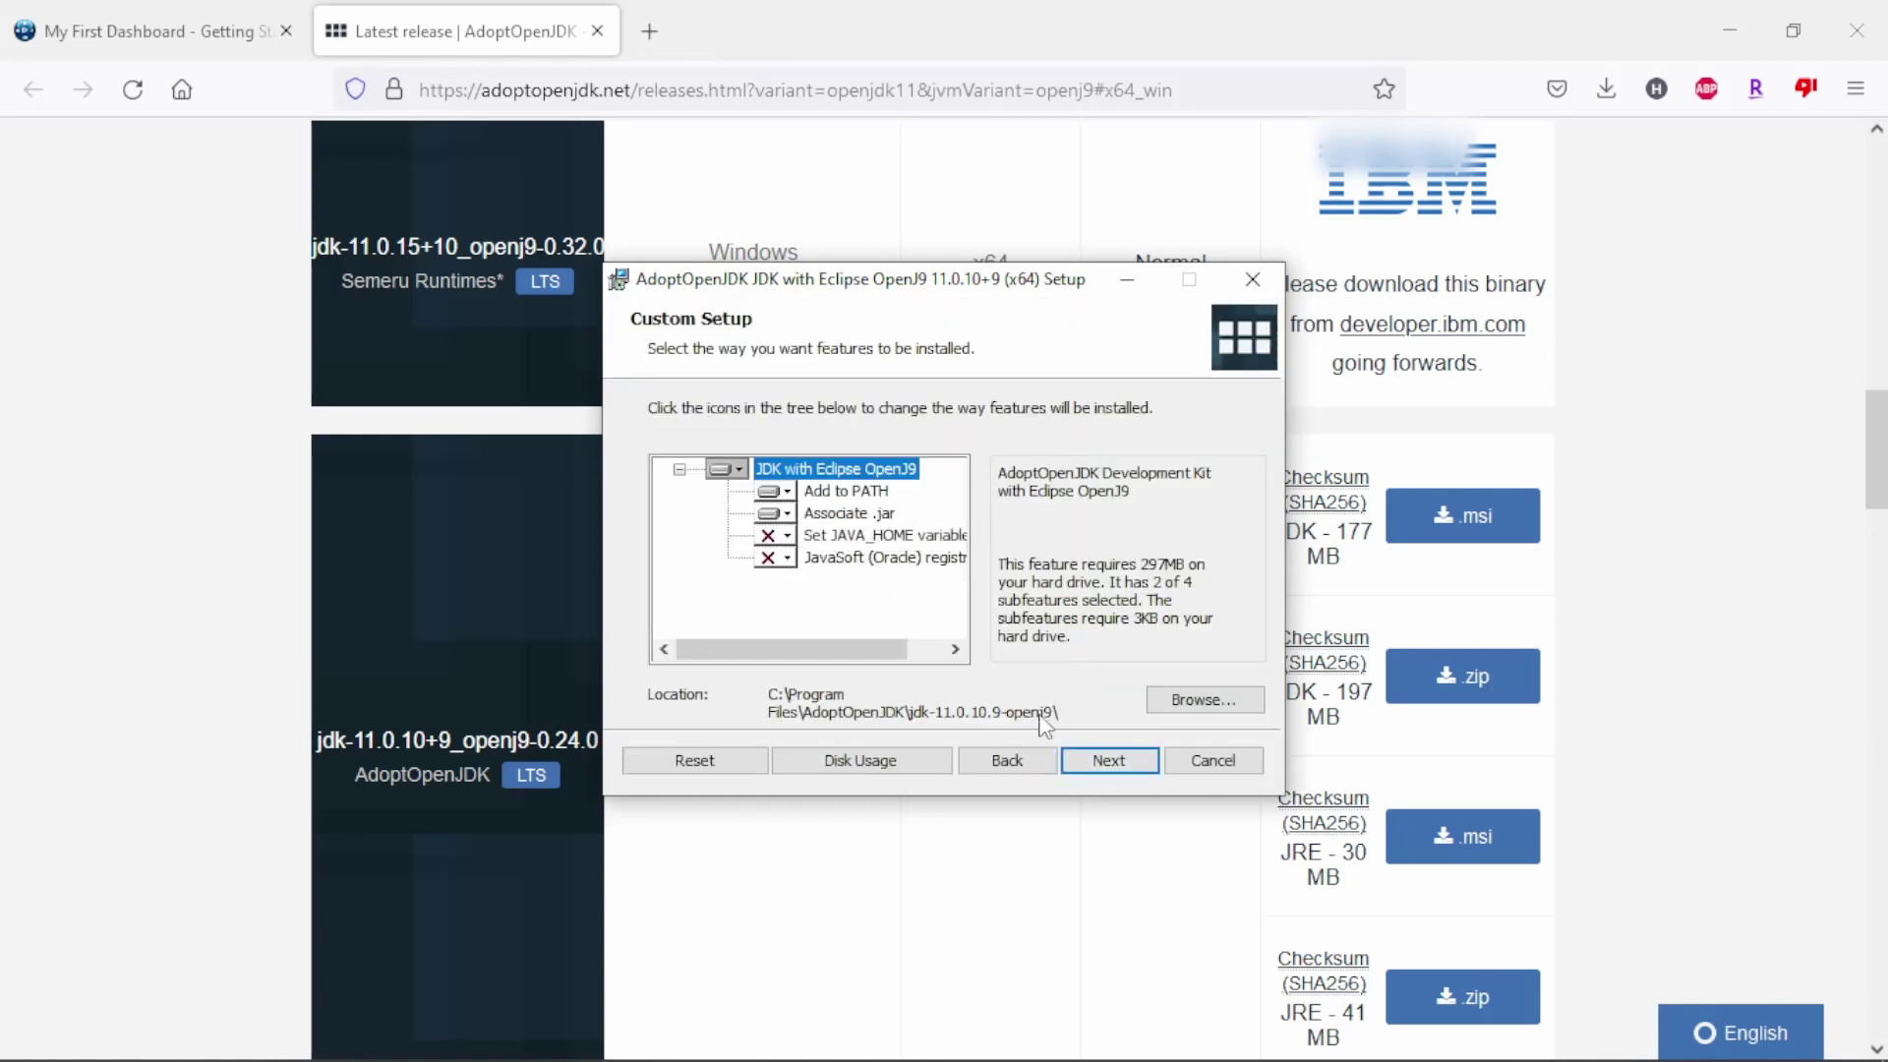
click(1106, 762)
click(1102, 760)
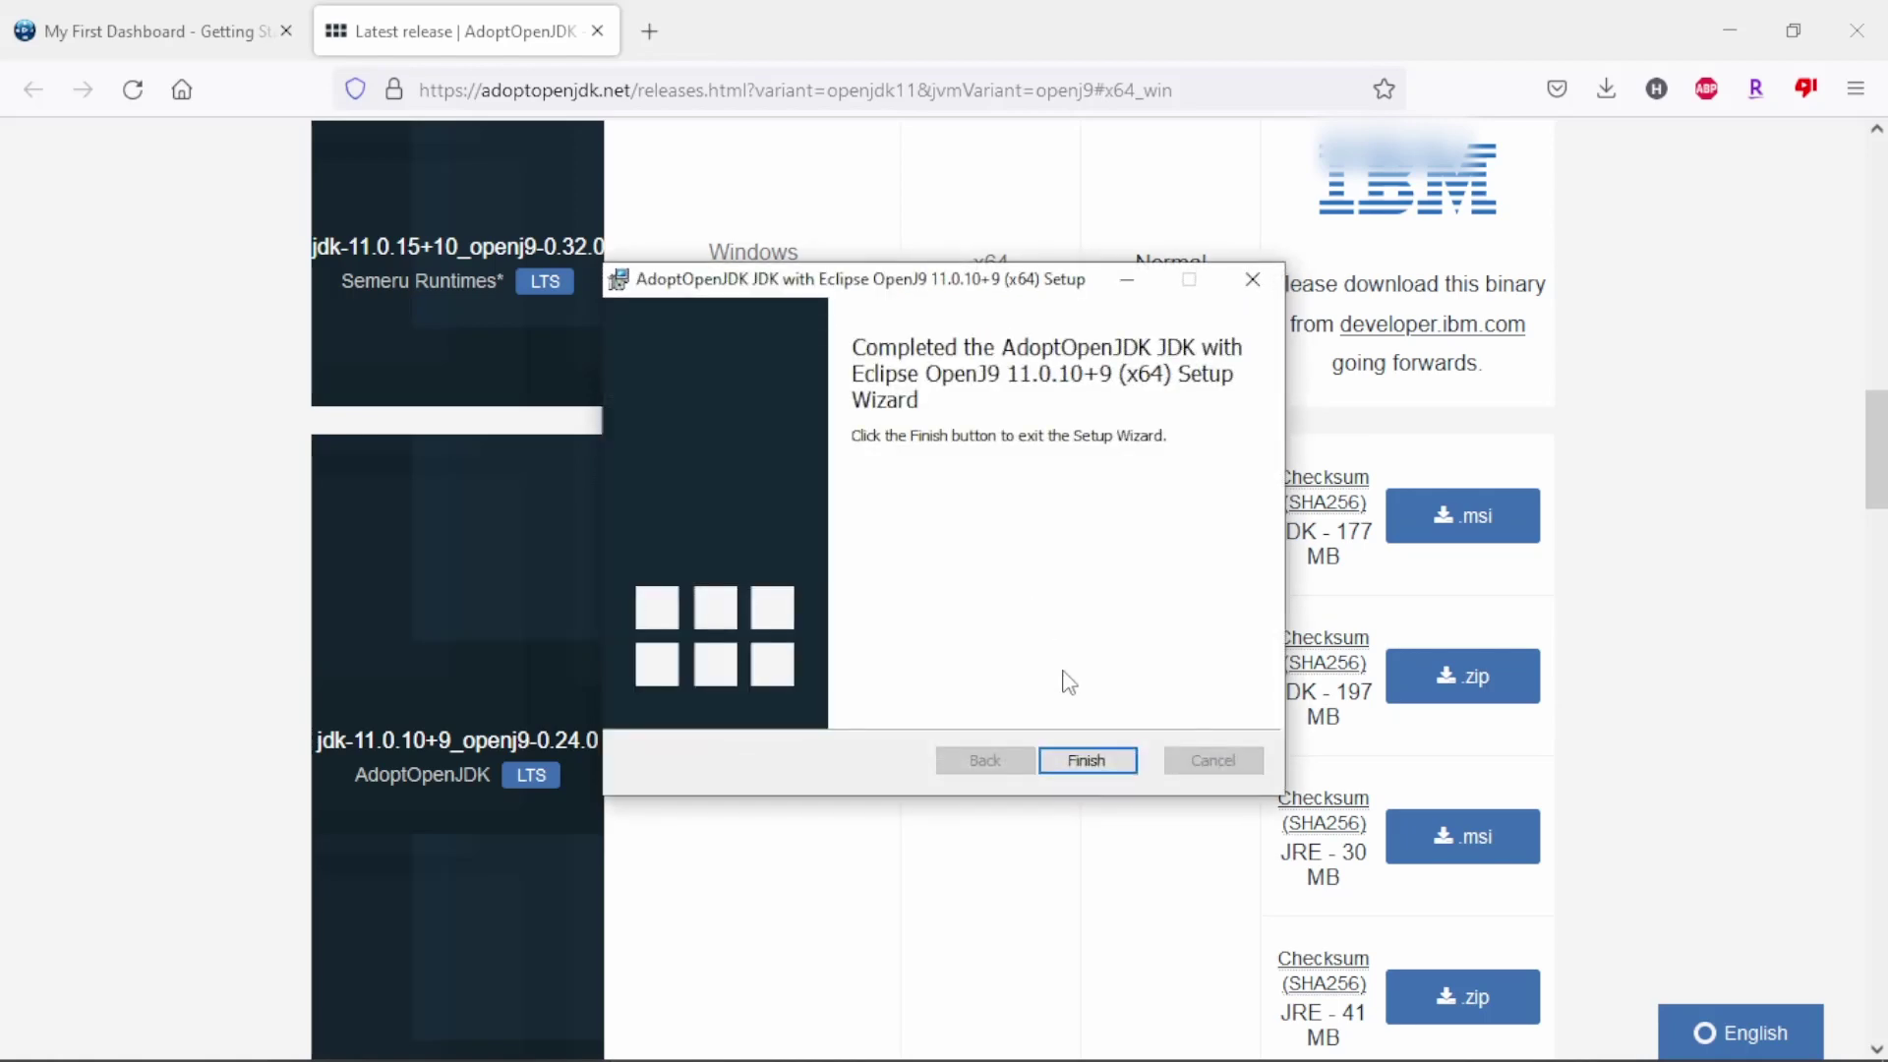
click(1082, 765)
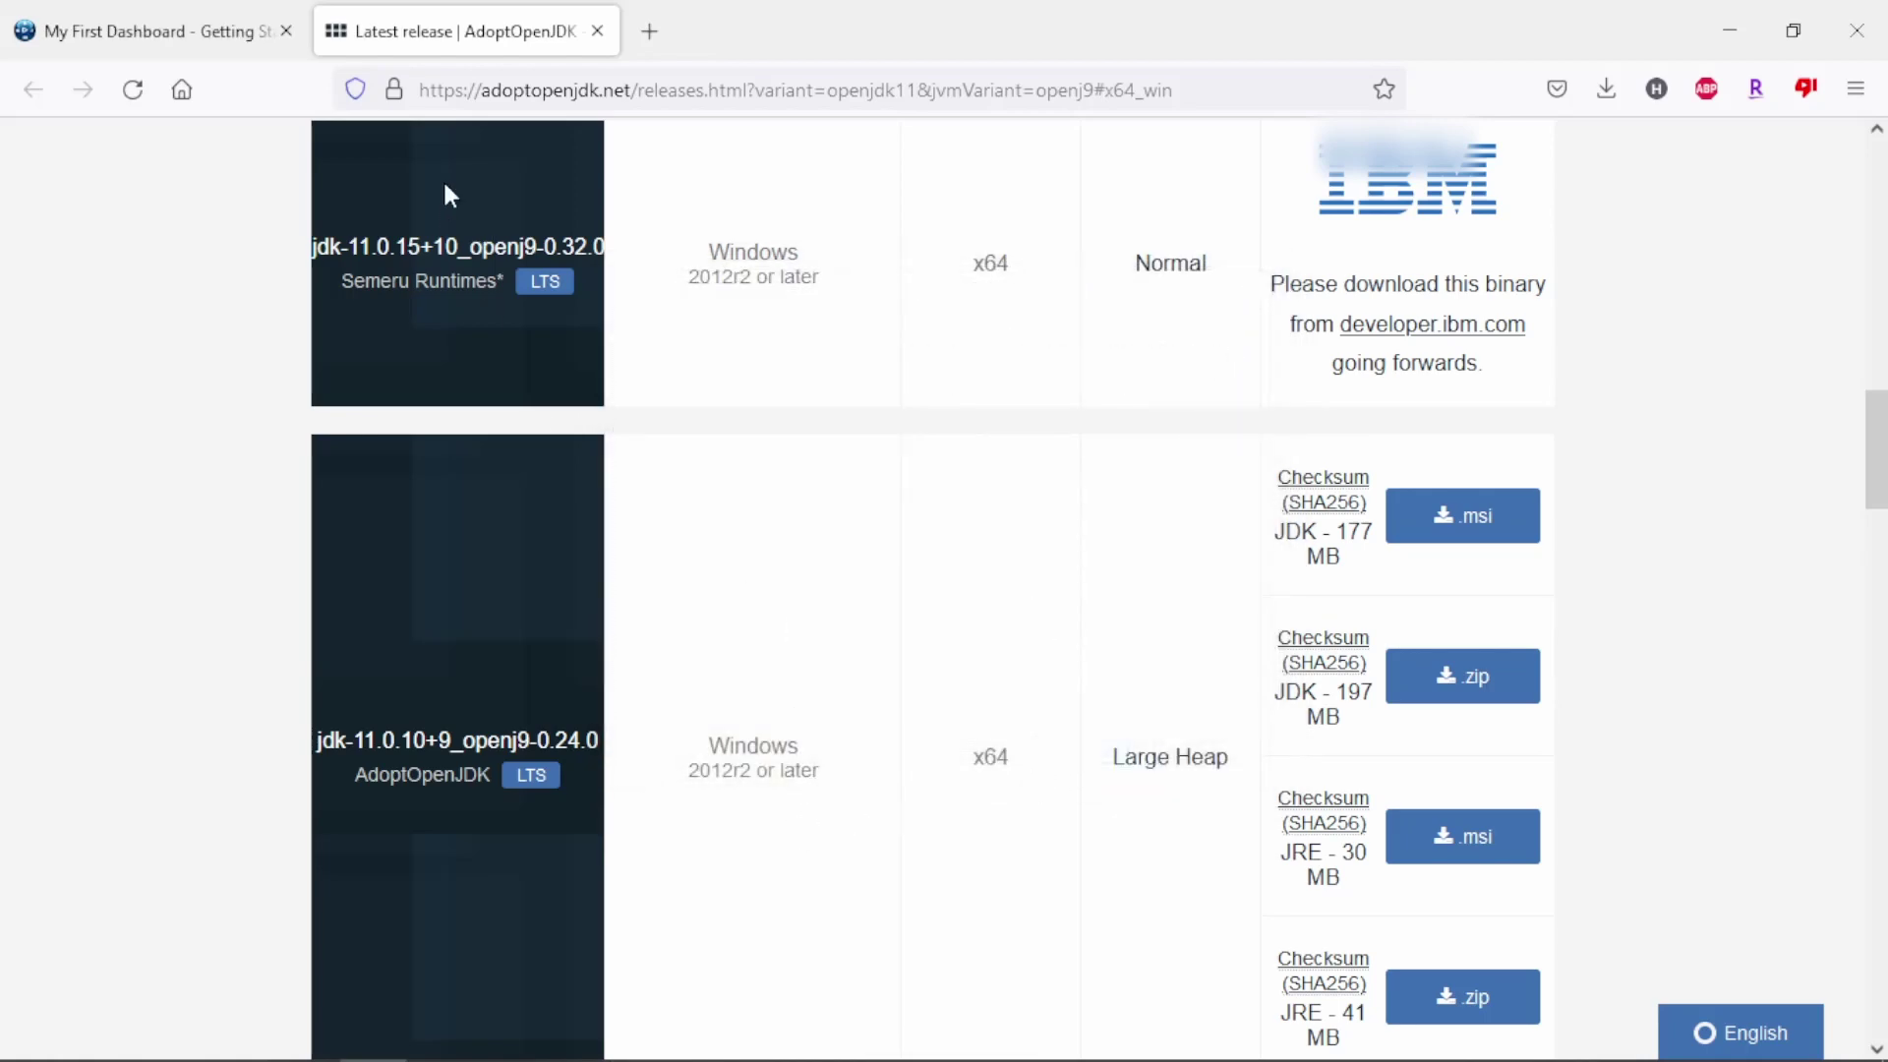
click(226, 37)
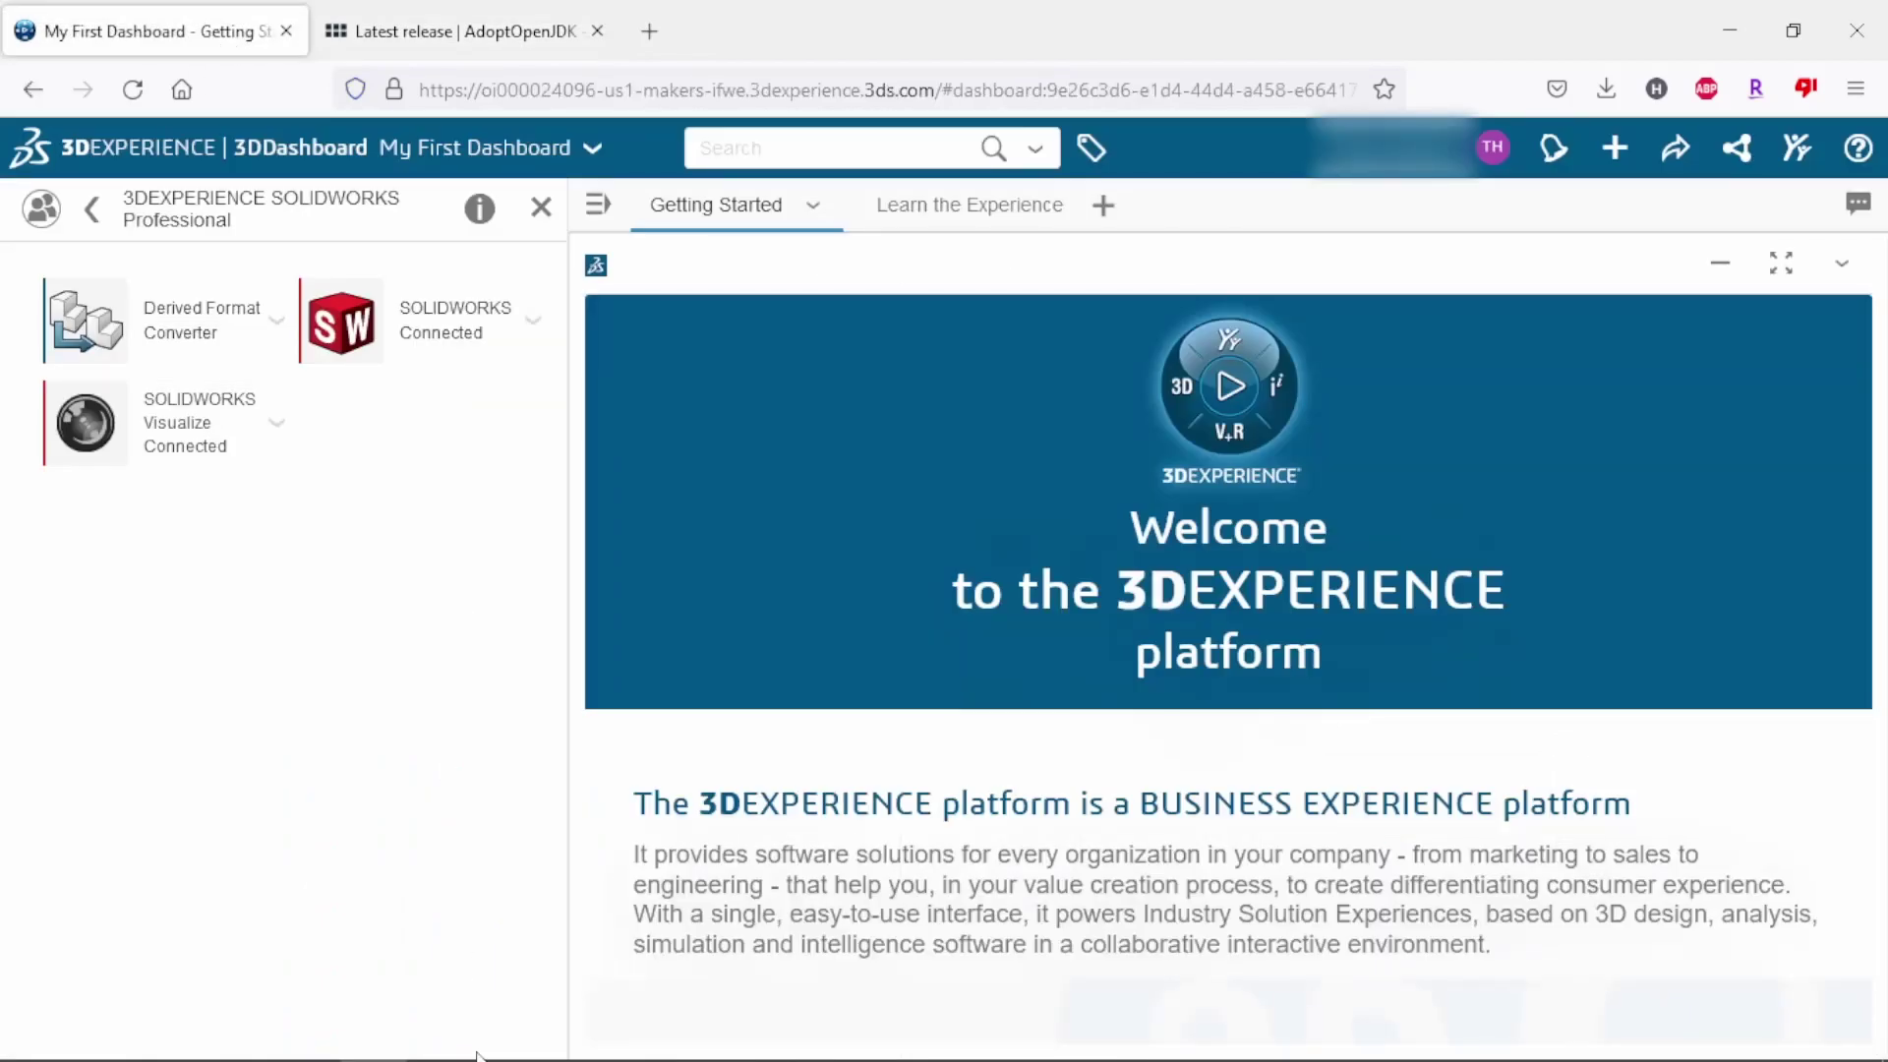
Resume the installer after Java detection and install SOLIDWORKS Professional with the default Toolbox/Hole Wizard location
mouse_move(576, 1047)
click(575, 1033)
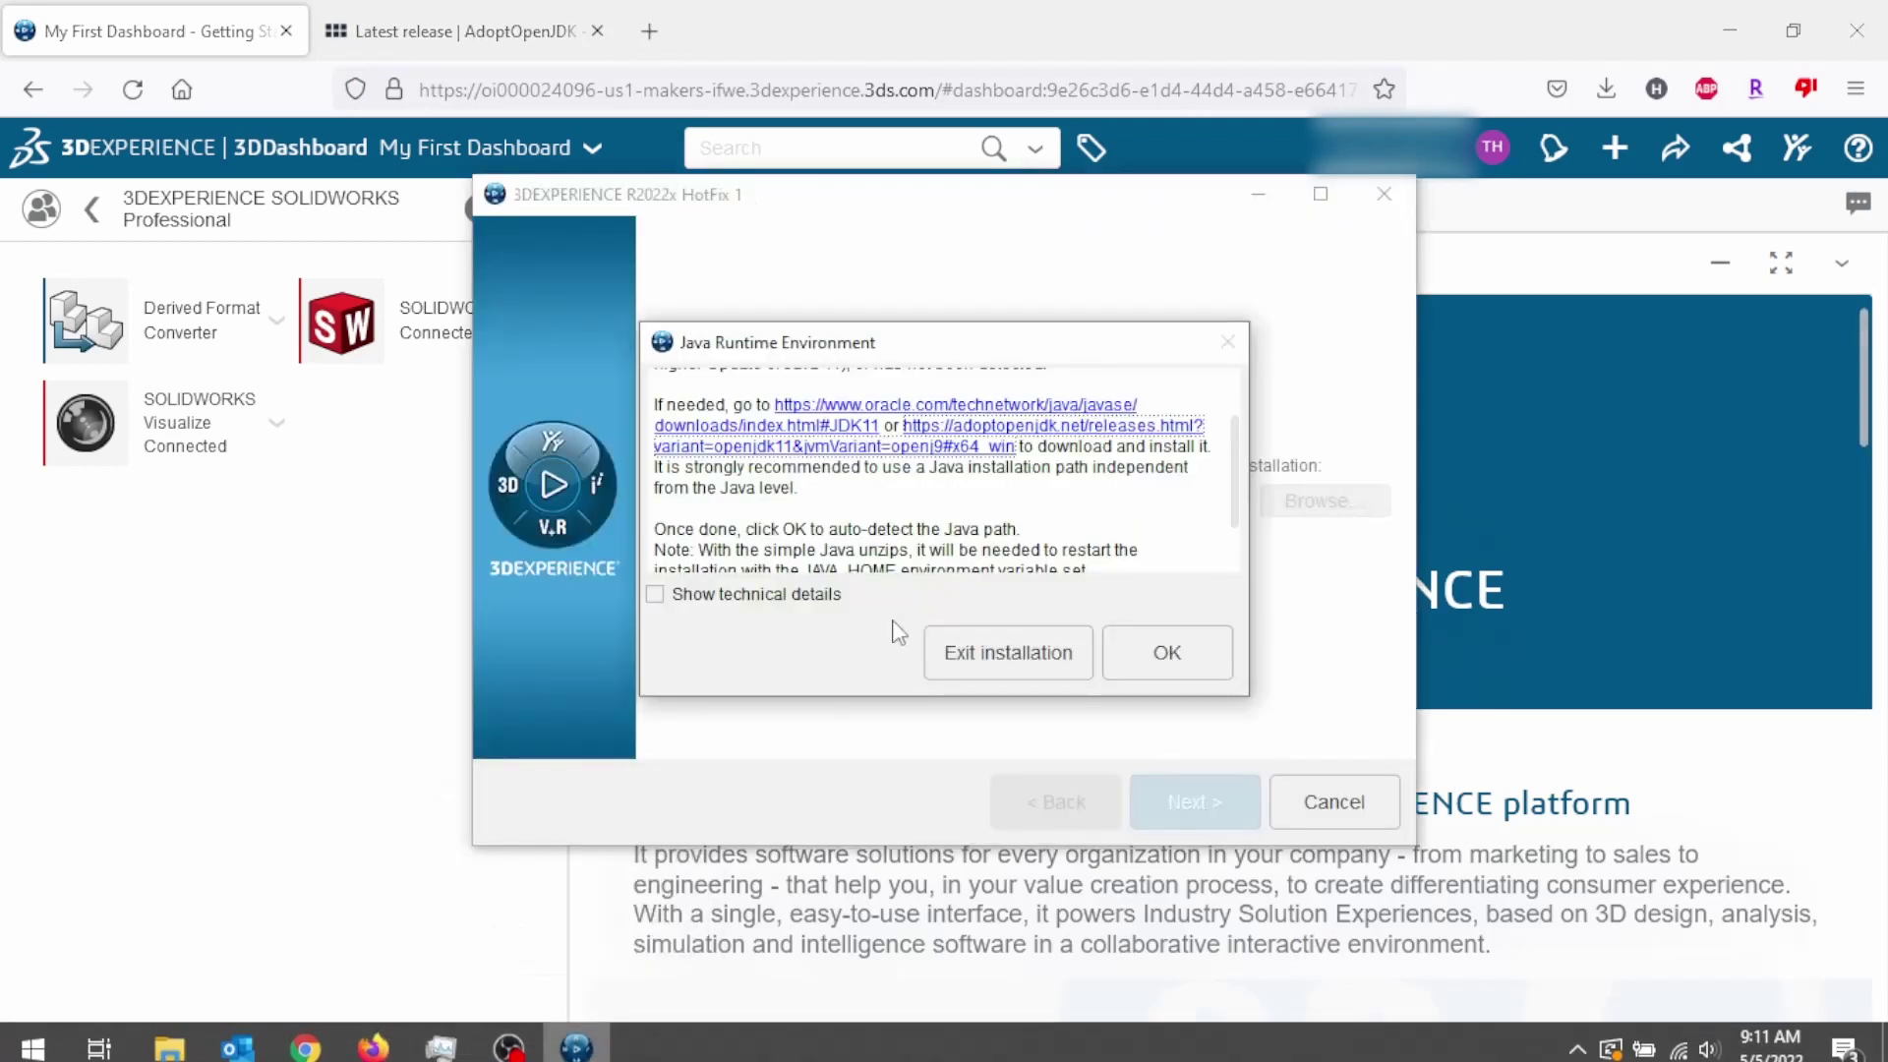
click(1188, 679)
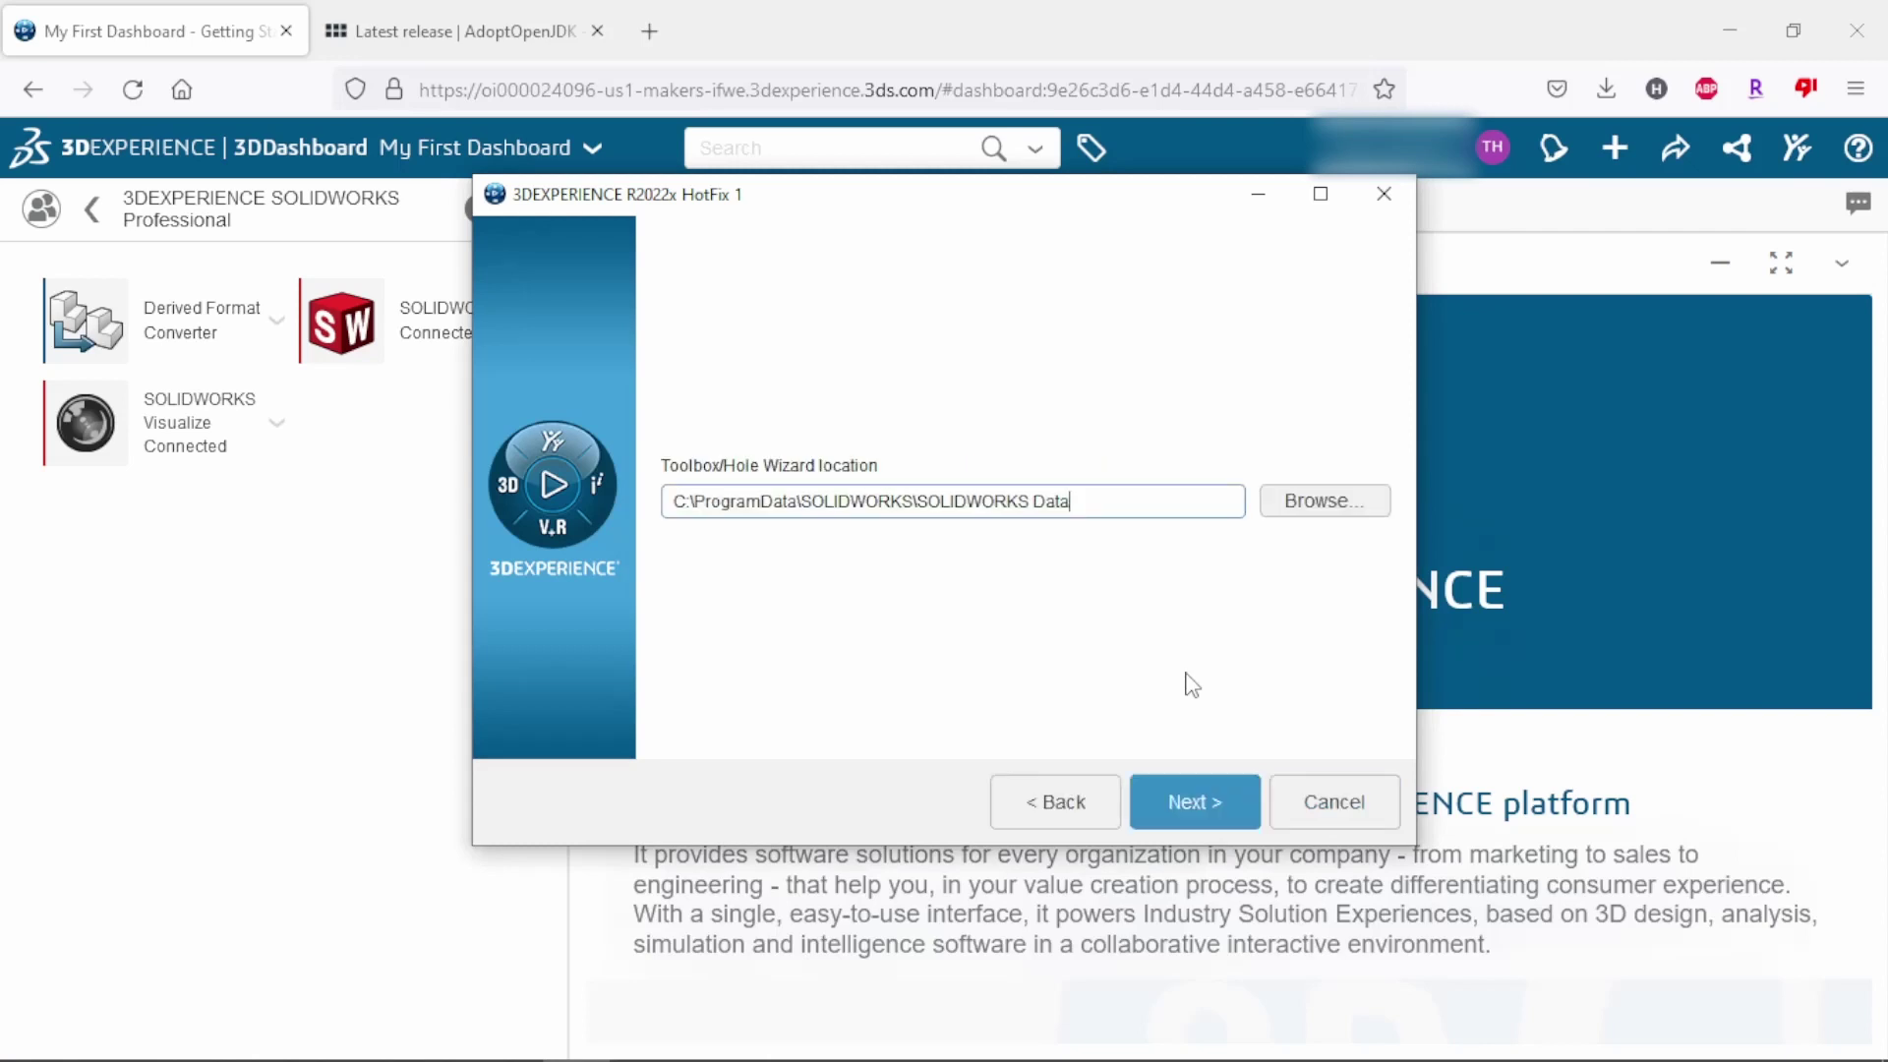
click(1194, 800)
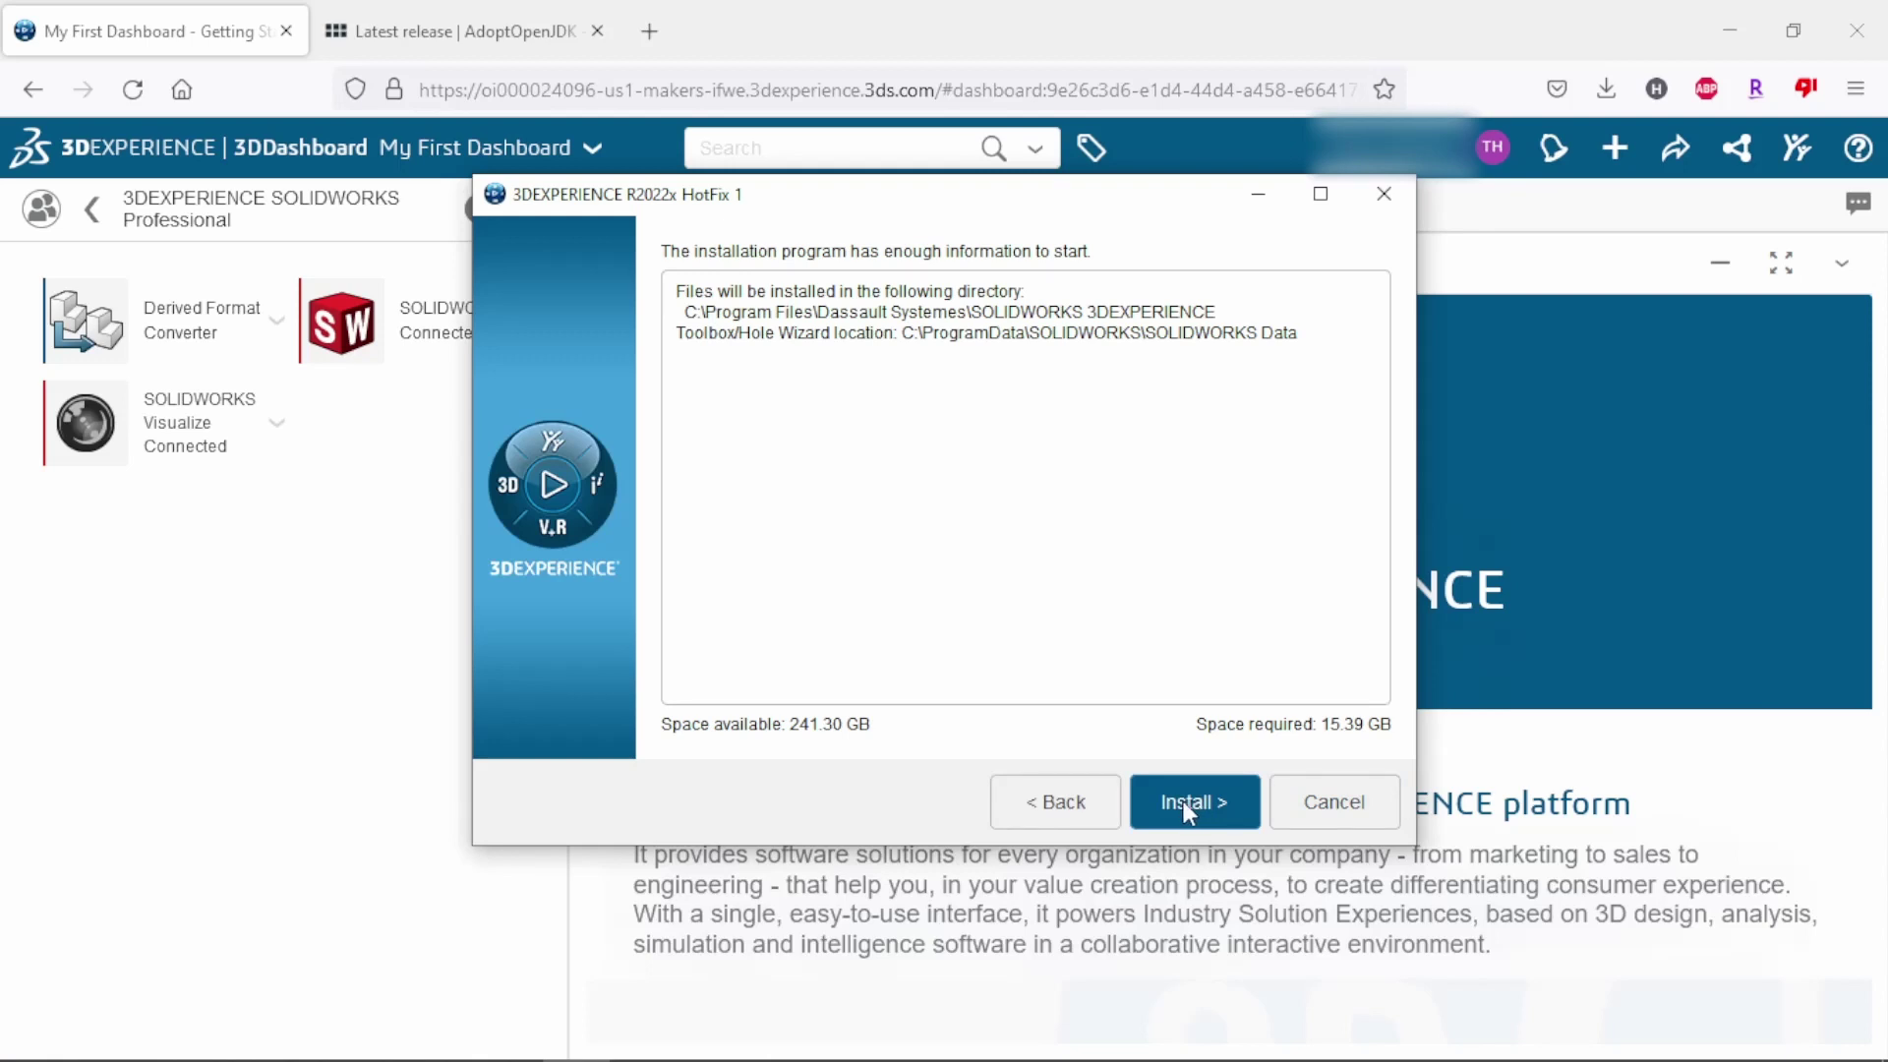
click(1184, 801)
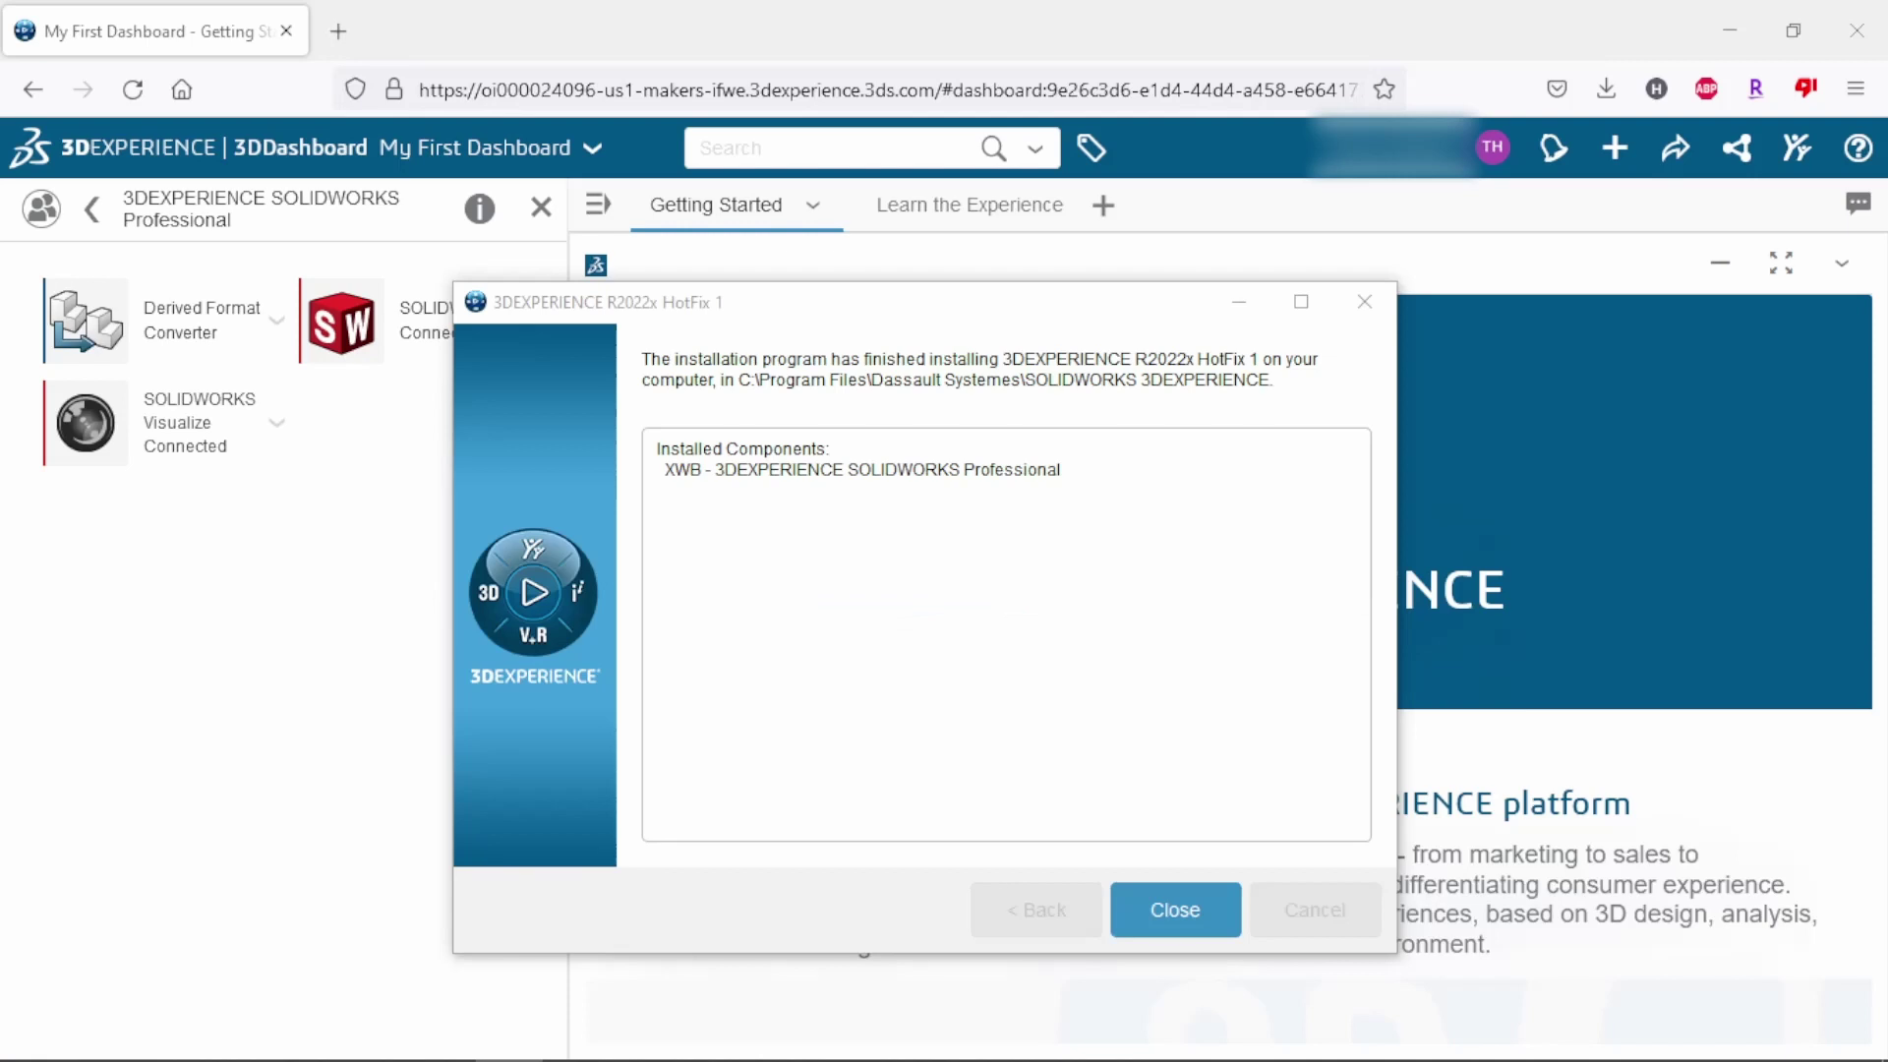
click(1166, 927)
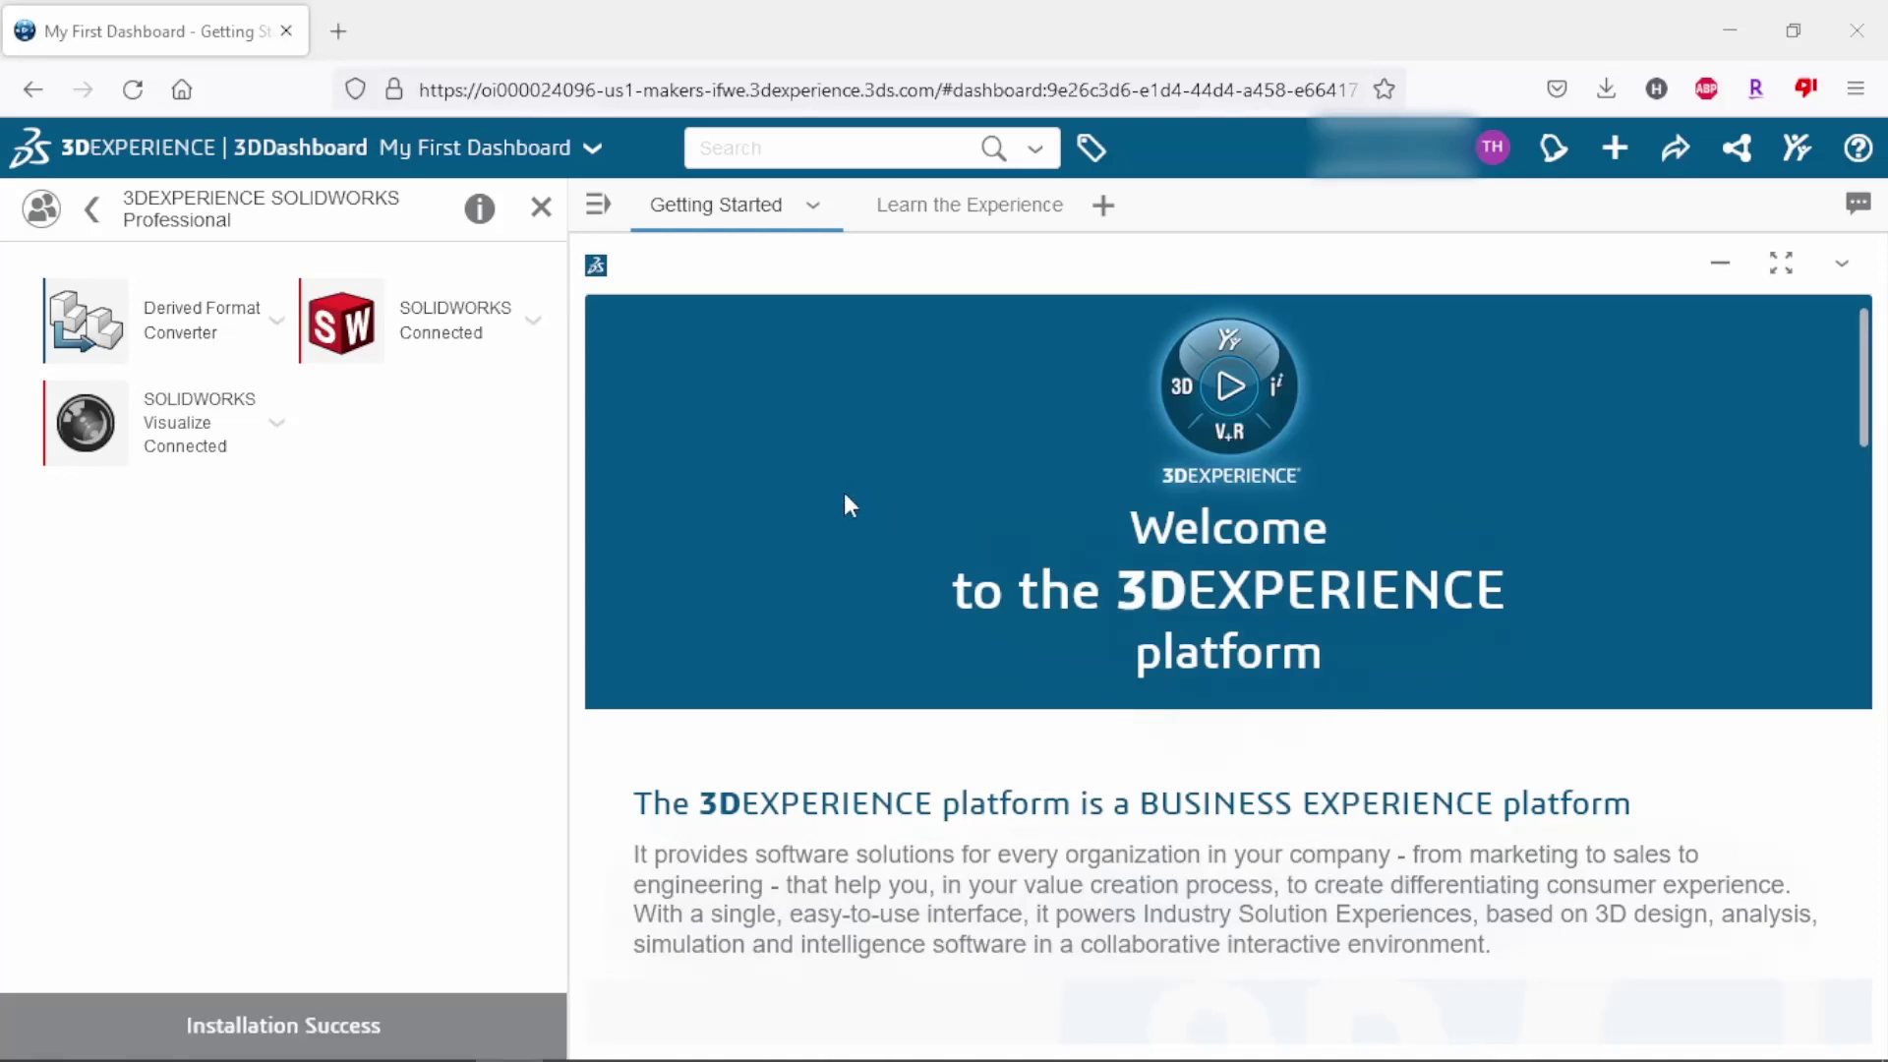
Create a desktop shortcut for SOLIDWORKS Connected R2022x HotFix 1 and dismiss the version popup
click(533, 325)
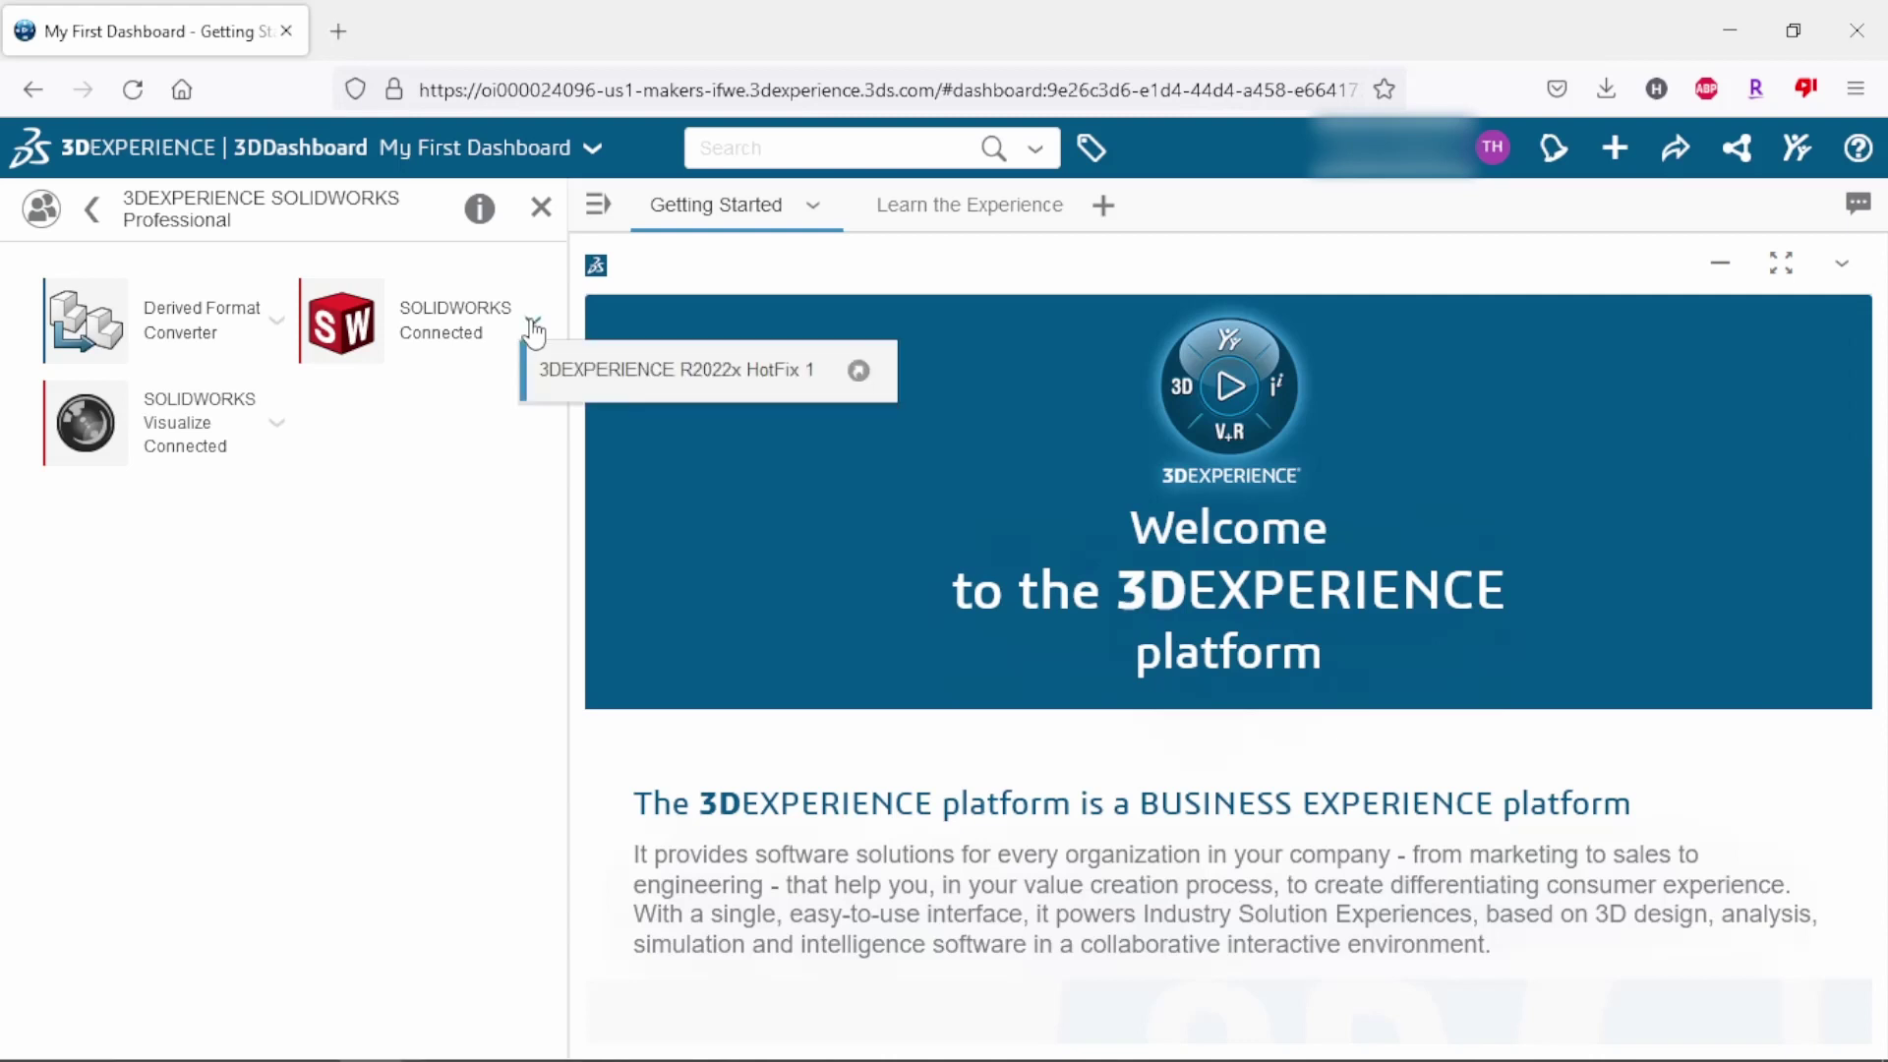
click(859, 371)
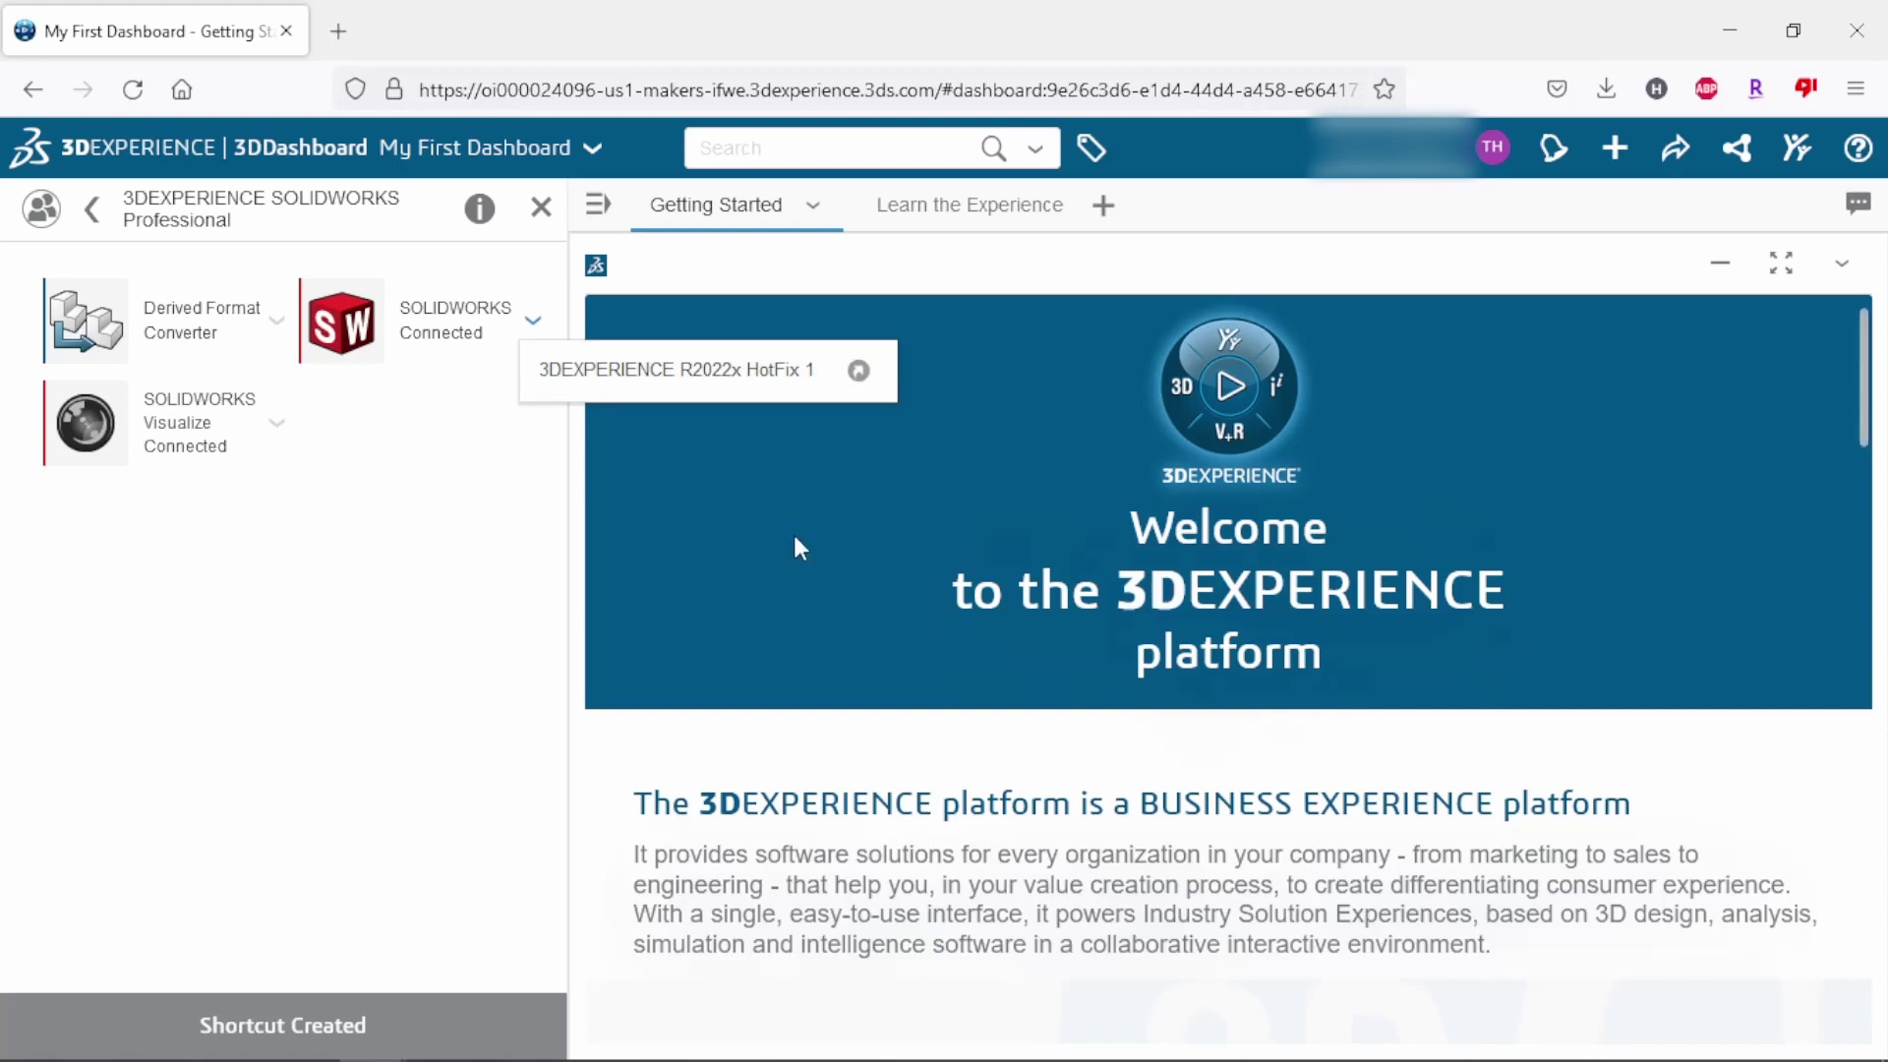
click(478, 459)
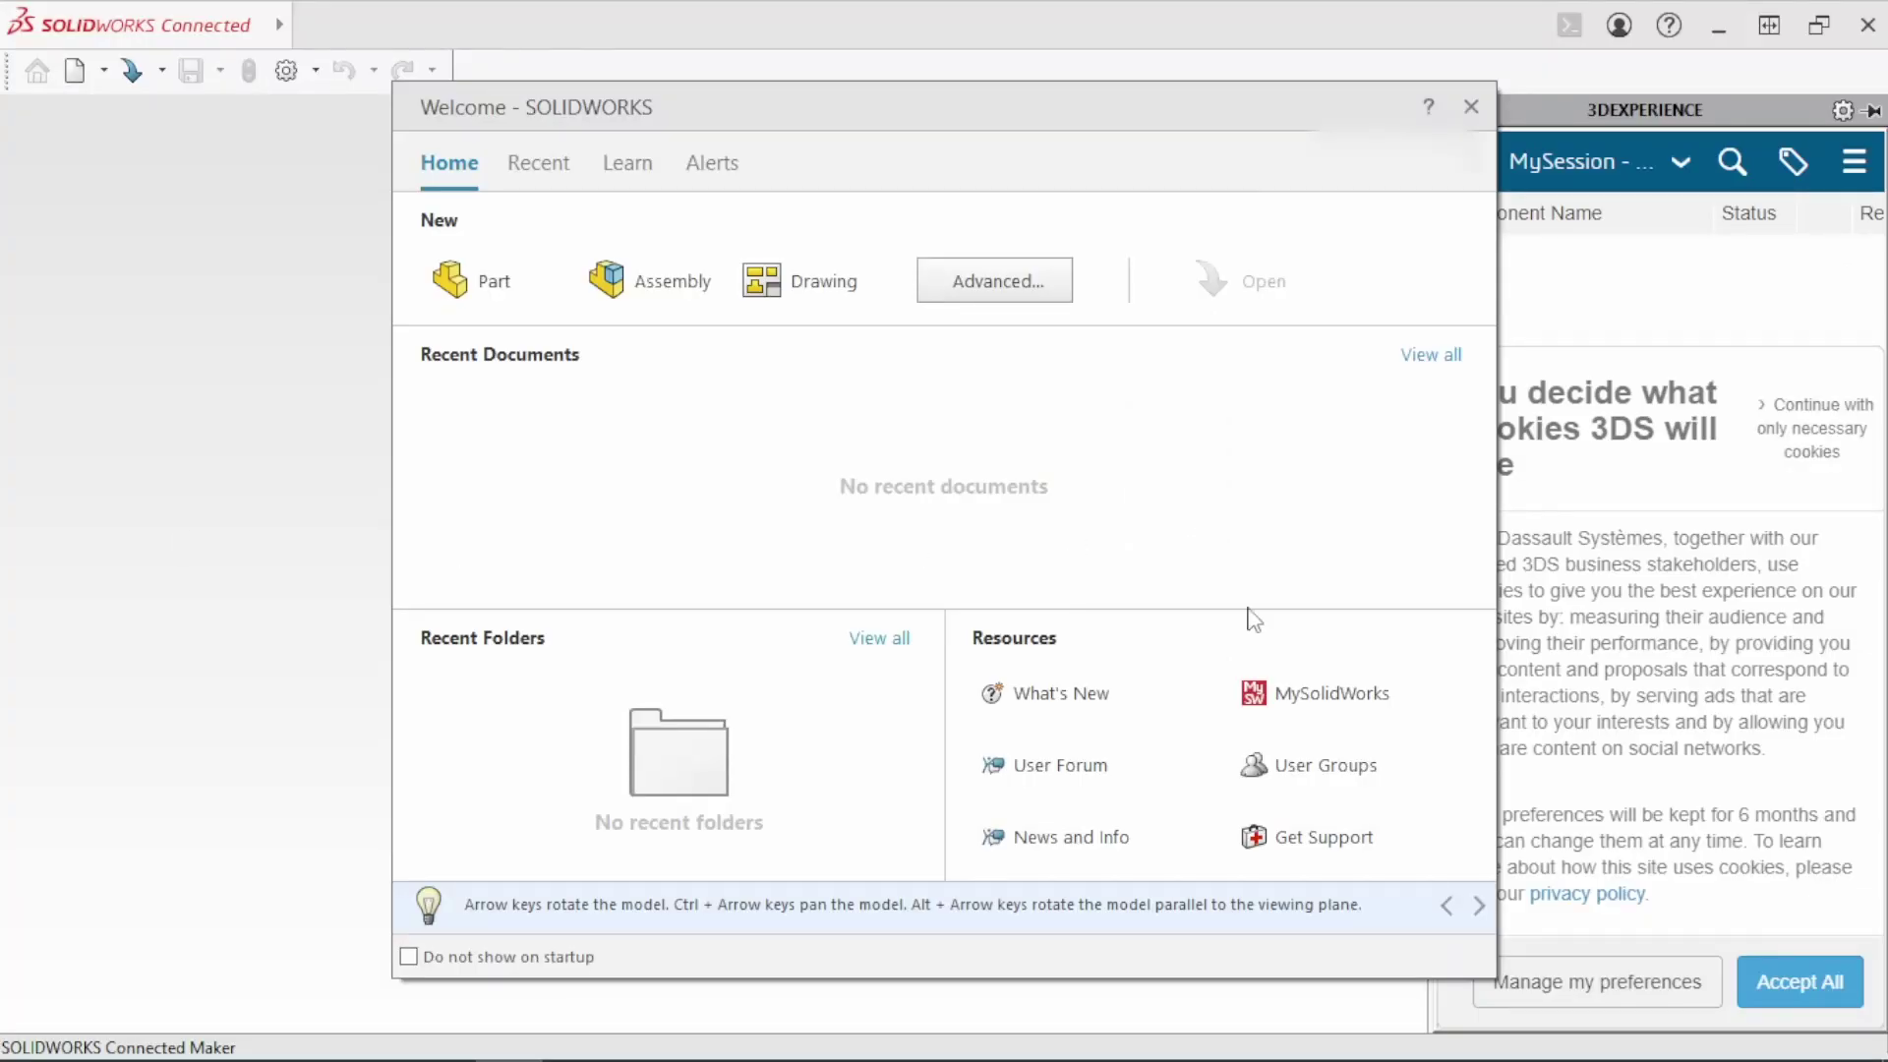
Accept the cookie notice and create a new part with IPS units and the ANSI standard
click(1808, 984)
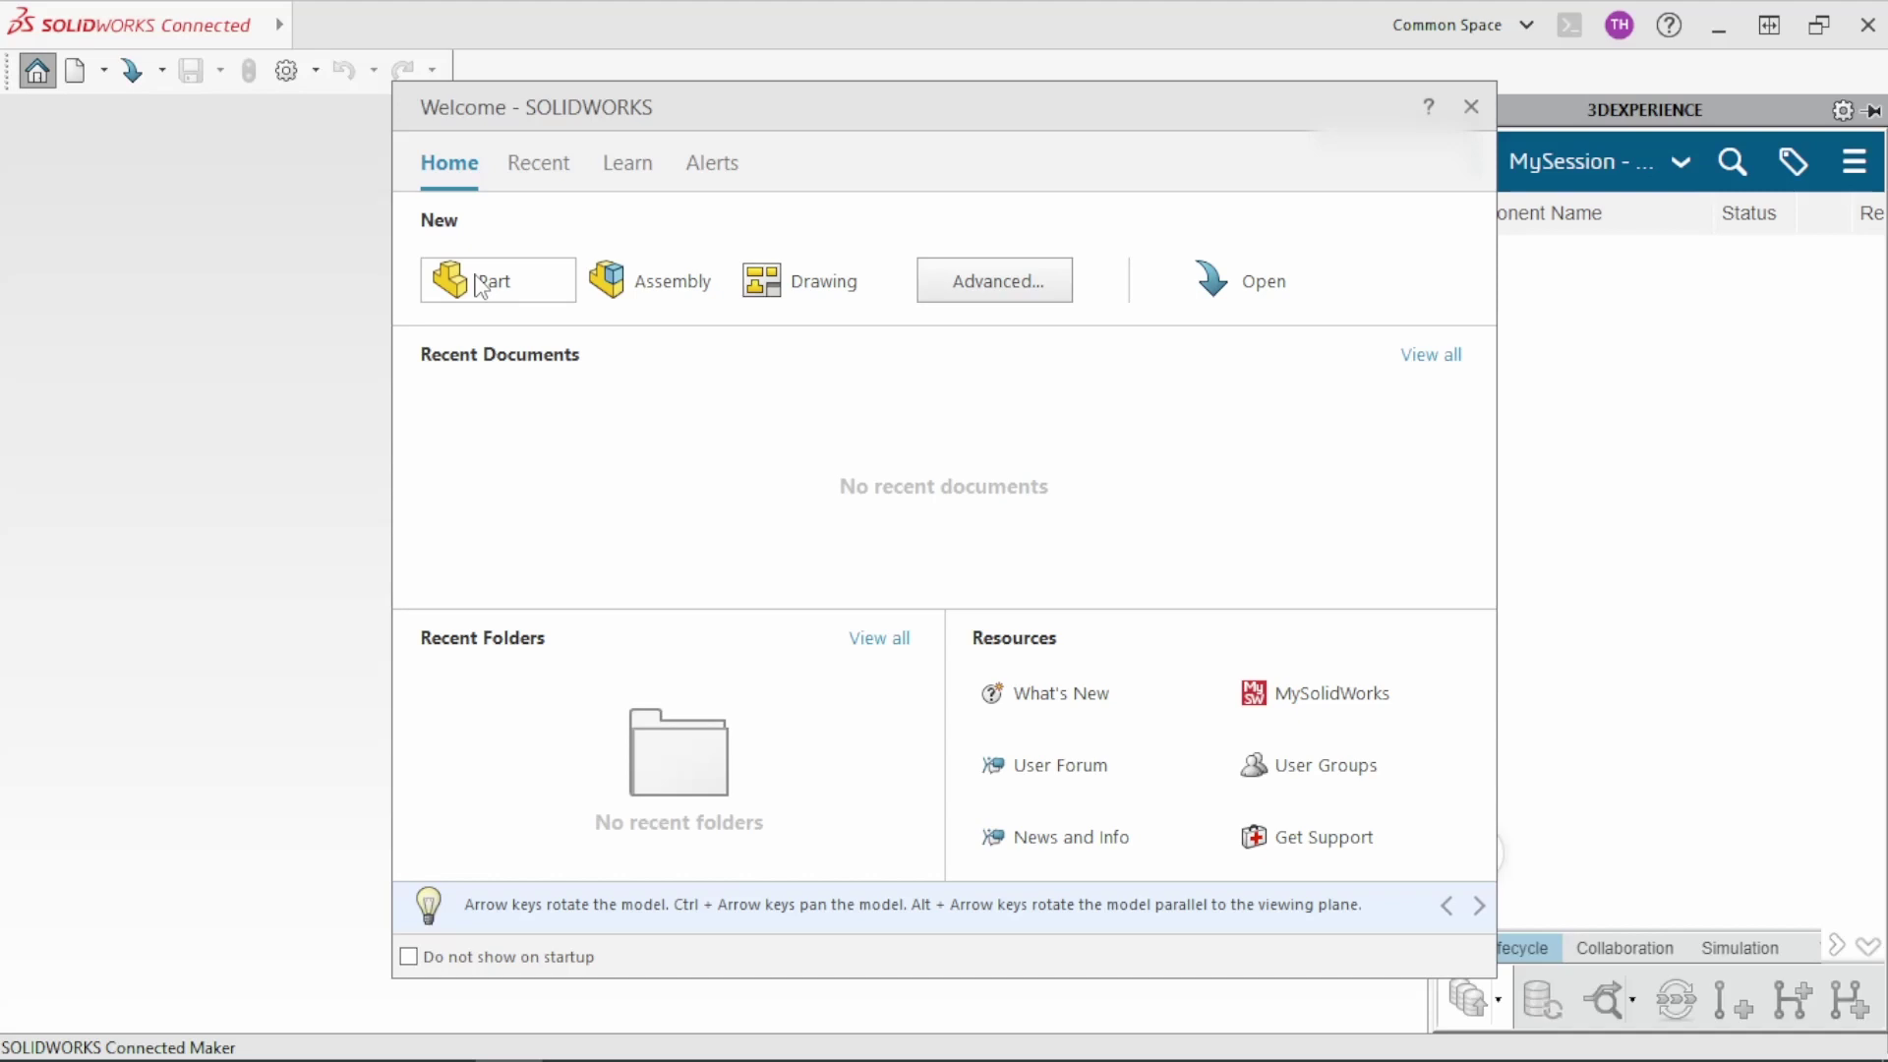
click(480, 285)
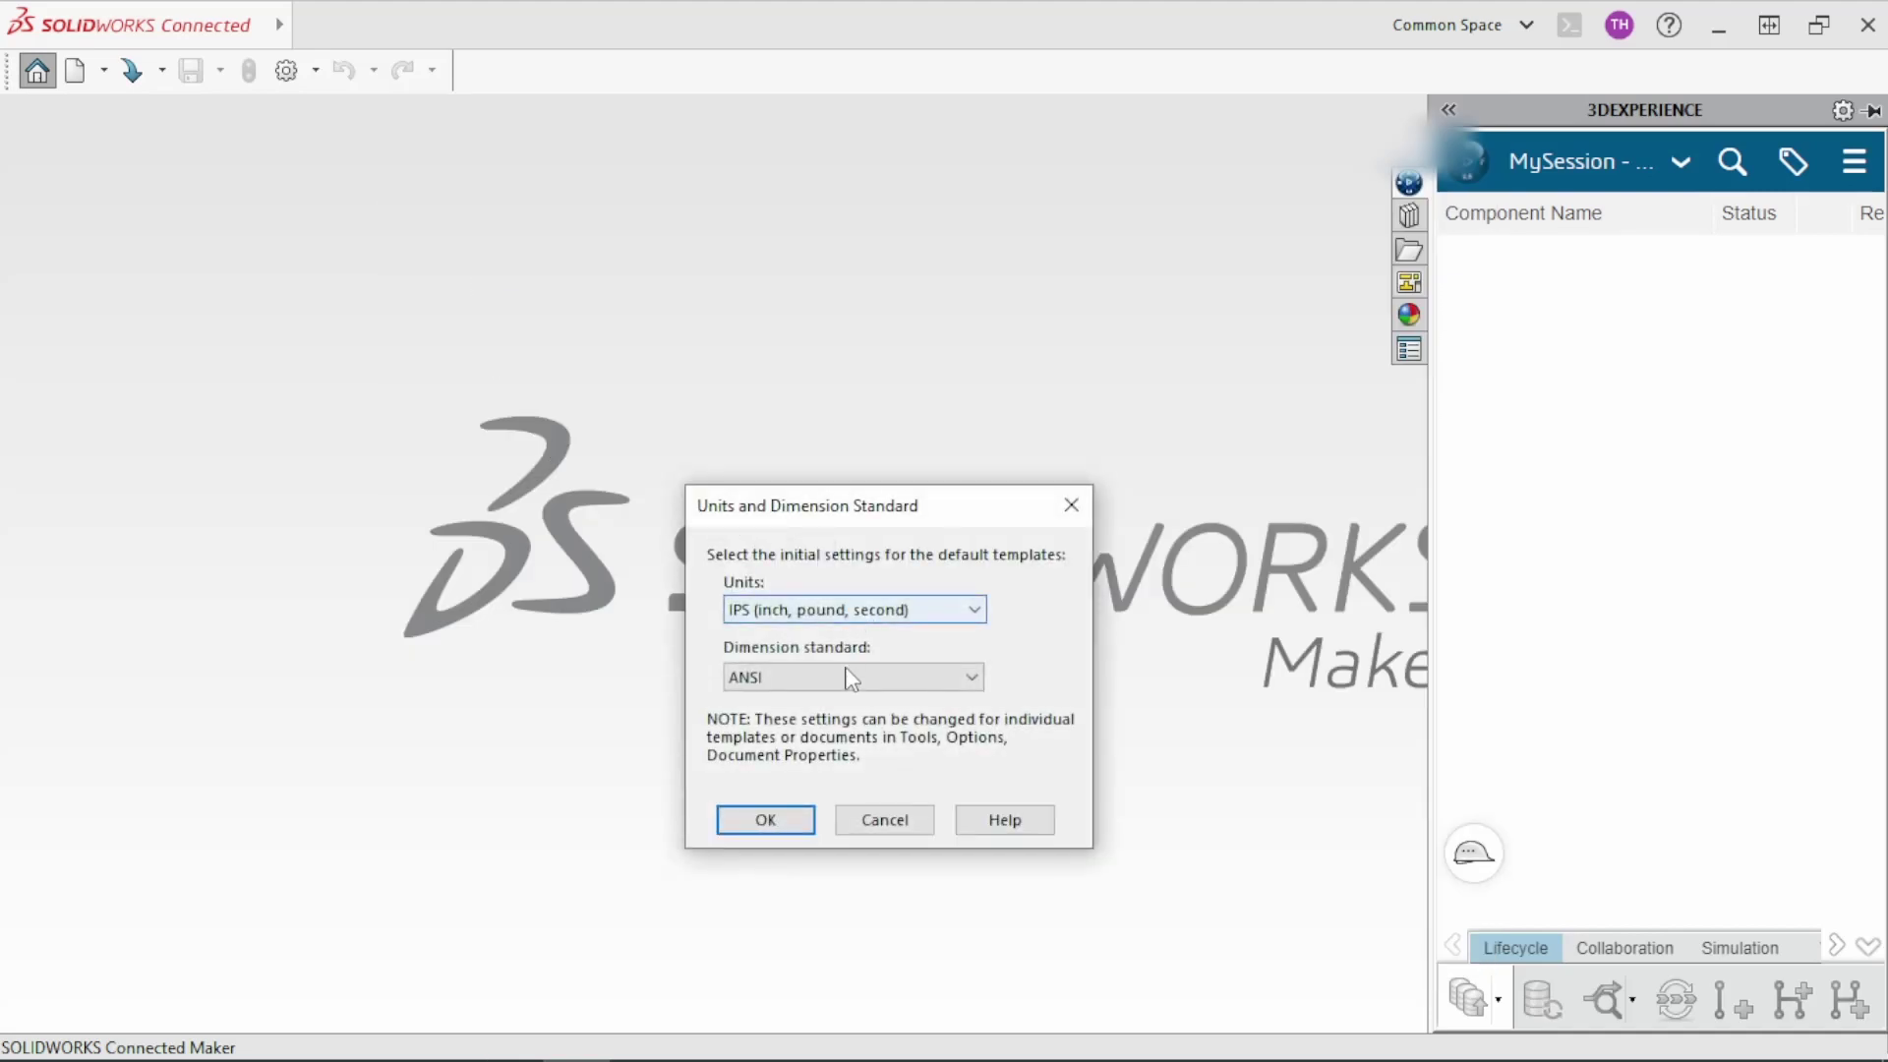
click(768, 820)
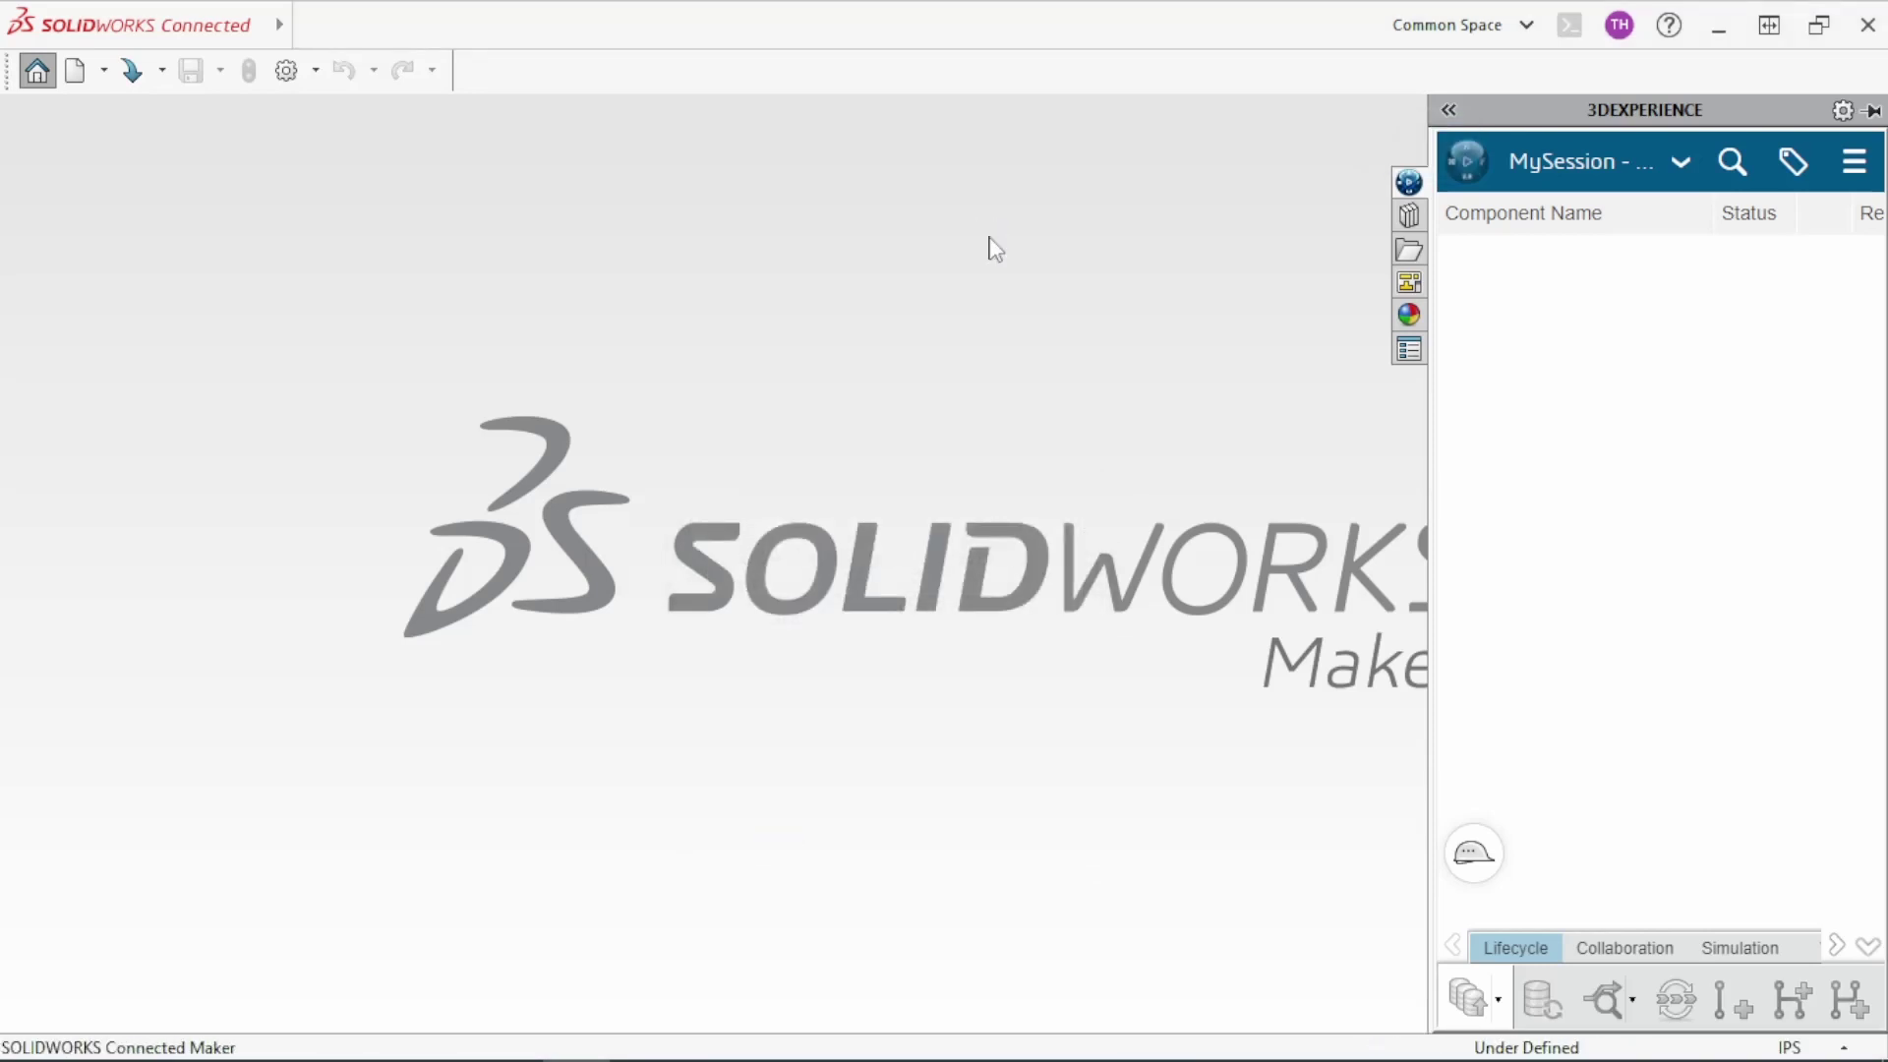